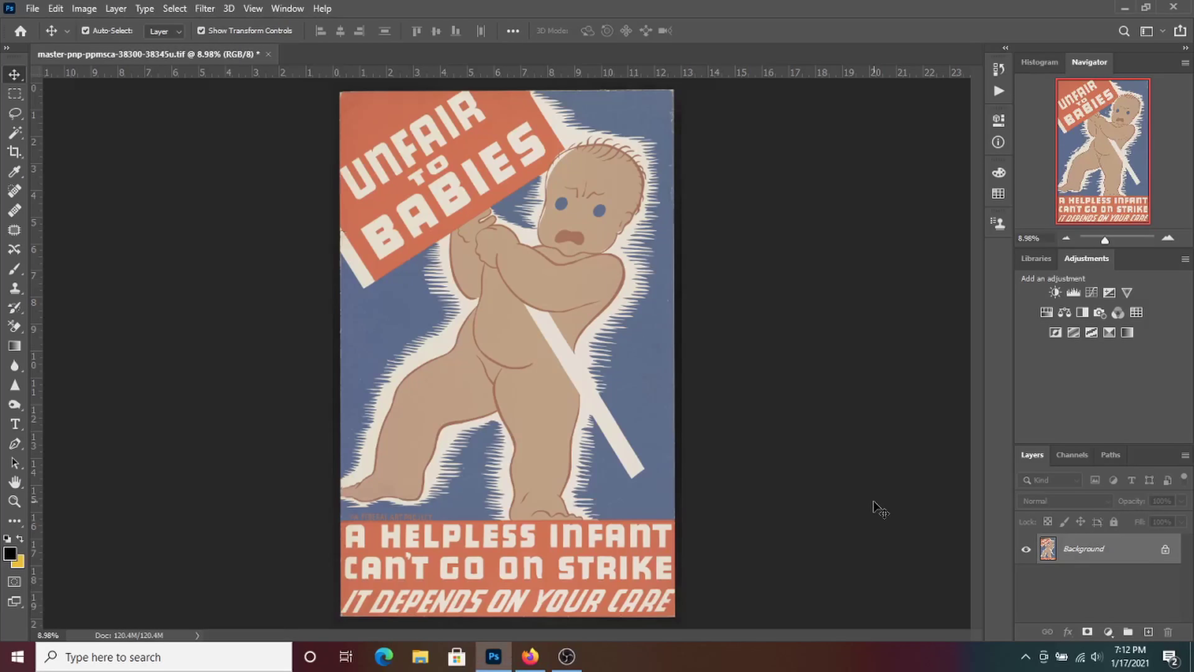
Step: Zoom in and drag guides to the poster's top, left and right edges
scroll(668, 611, up, 5)
scroll(799, 608, down, 3)
scroll(807, 426, up, 5)
scroll(806, 422, up, 2)
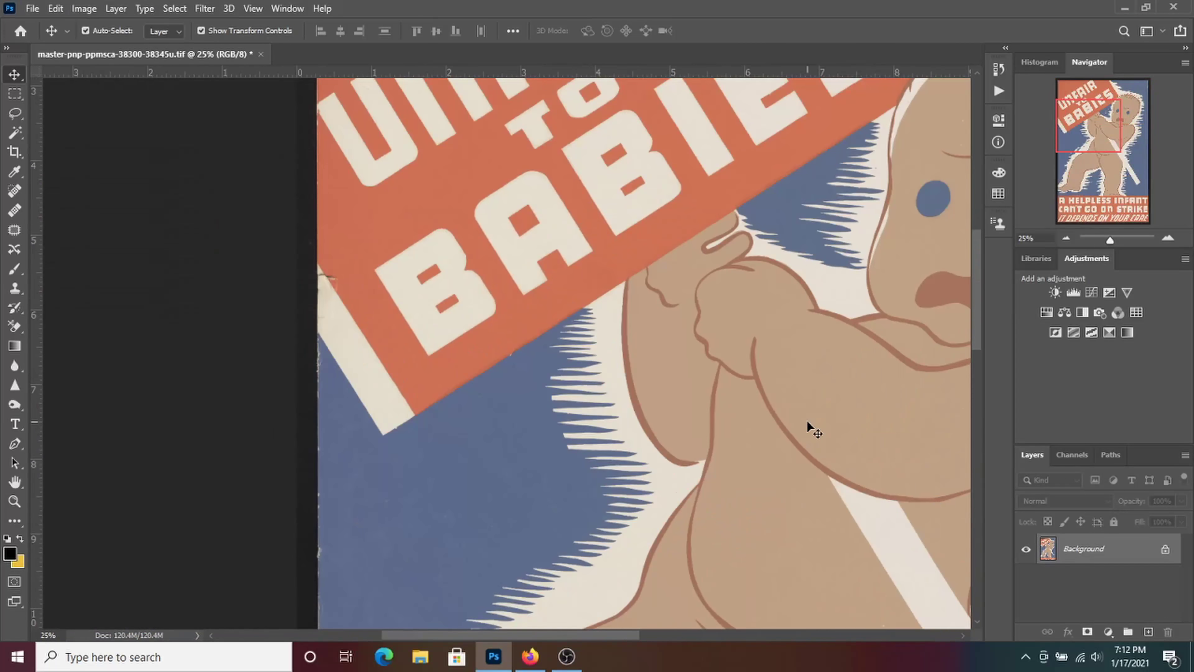
scroll(807, 422, down, 10)
scroll(807, 421, up, 5)
scroll(806, 421, up, 5)
scroll(807, 421, down, 1)
mouse_move(728, 72)
mouse_down()
mouse_move(727, 262)
mouse_move(826, 419)
mouse_up()
scroll(728, 263, down, 10)
drag(37, 287, 819, 323)
scroll(860, 369, up, 10)
Step: Crop the scan to the guides along the poster's edges
click(15, 151)
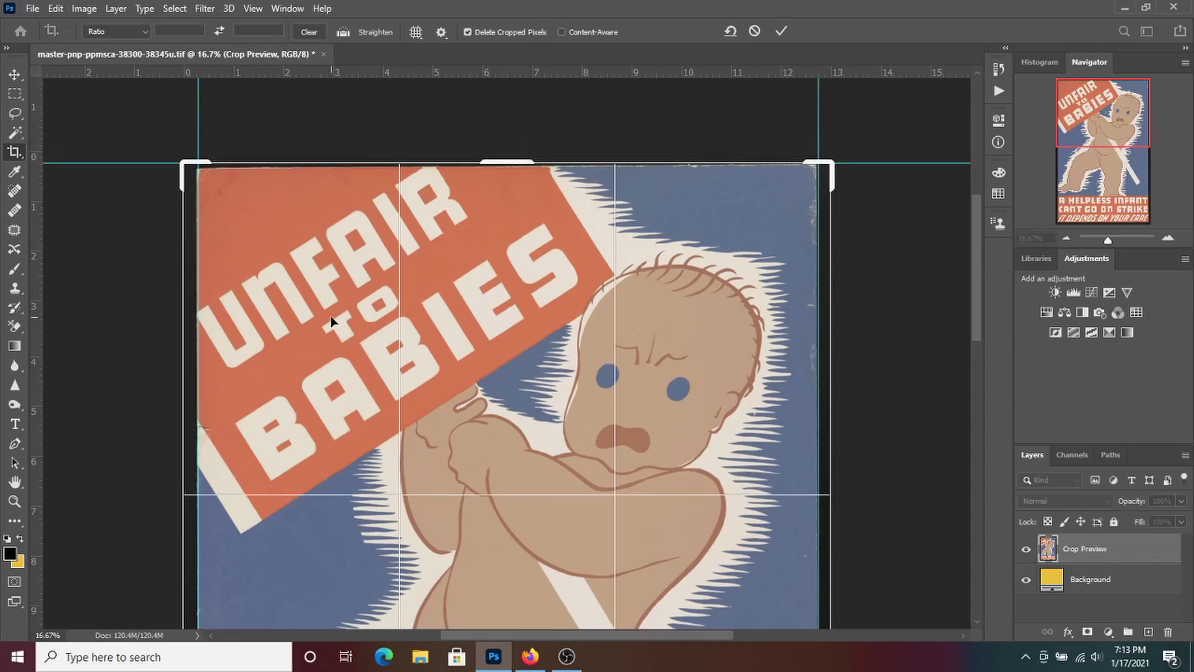
scroll(331, 320, down, 10)
scroll(752, 406, up, 5)
scroll(751, 405, up, 5)
click(16, 76)
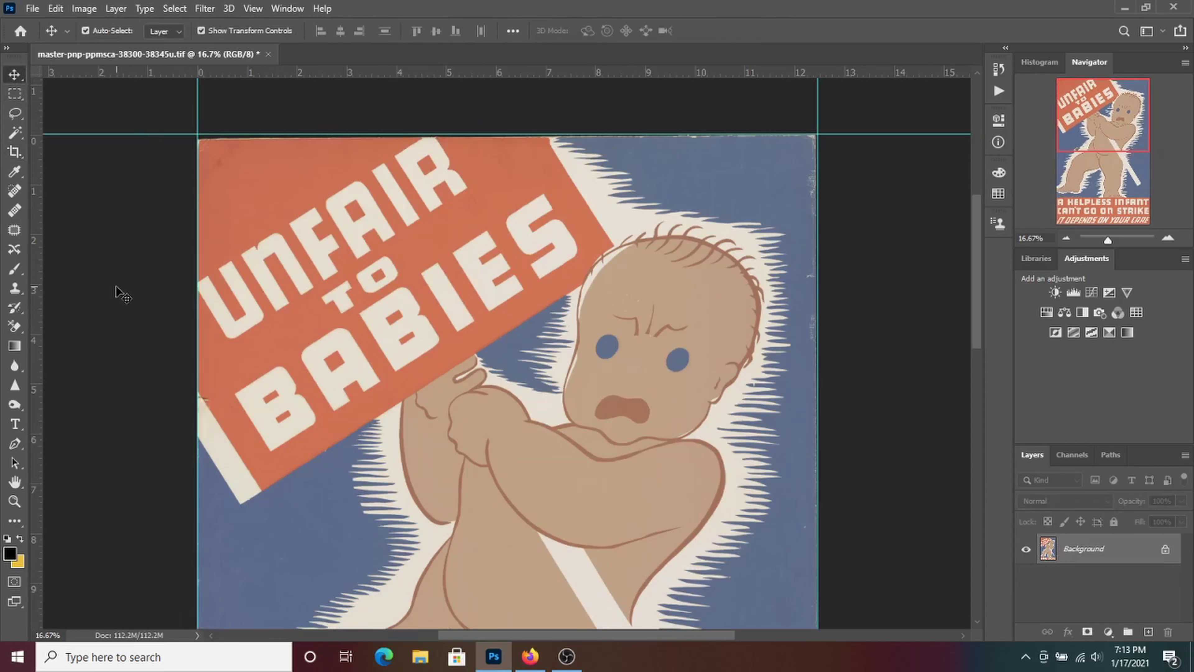
Step: Duplicate the poster layer and warp its top edge straight along the guide
key(ctrl+j)
key(ctrl+t)
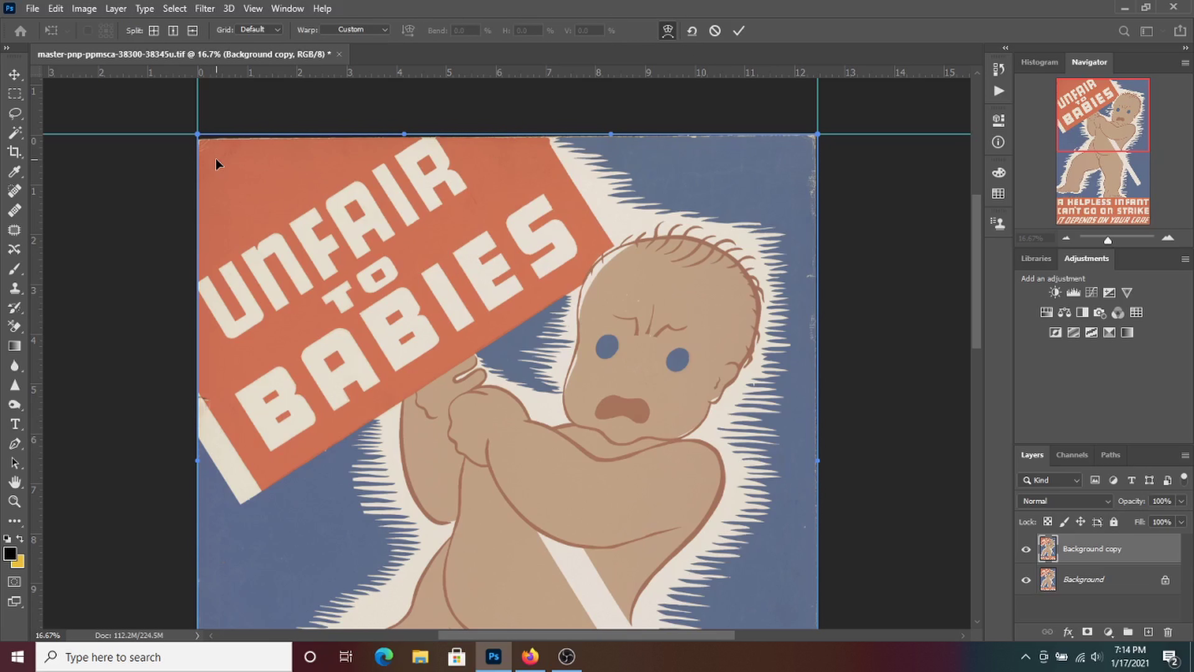
drag(406, 134, 404, 130)
scroll(846, 287, down, 10)
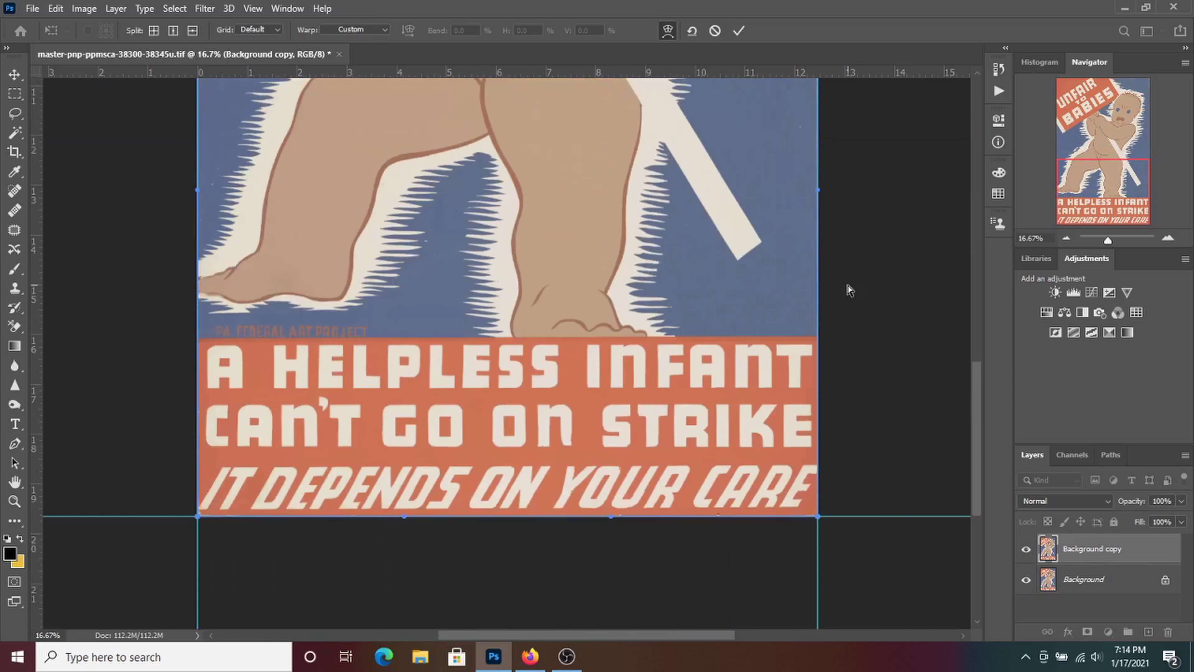
key(Return)
Step: Warp the duplicate layer's bottom edge straight along the guide
click(272, 593)
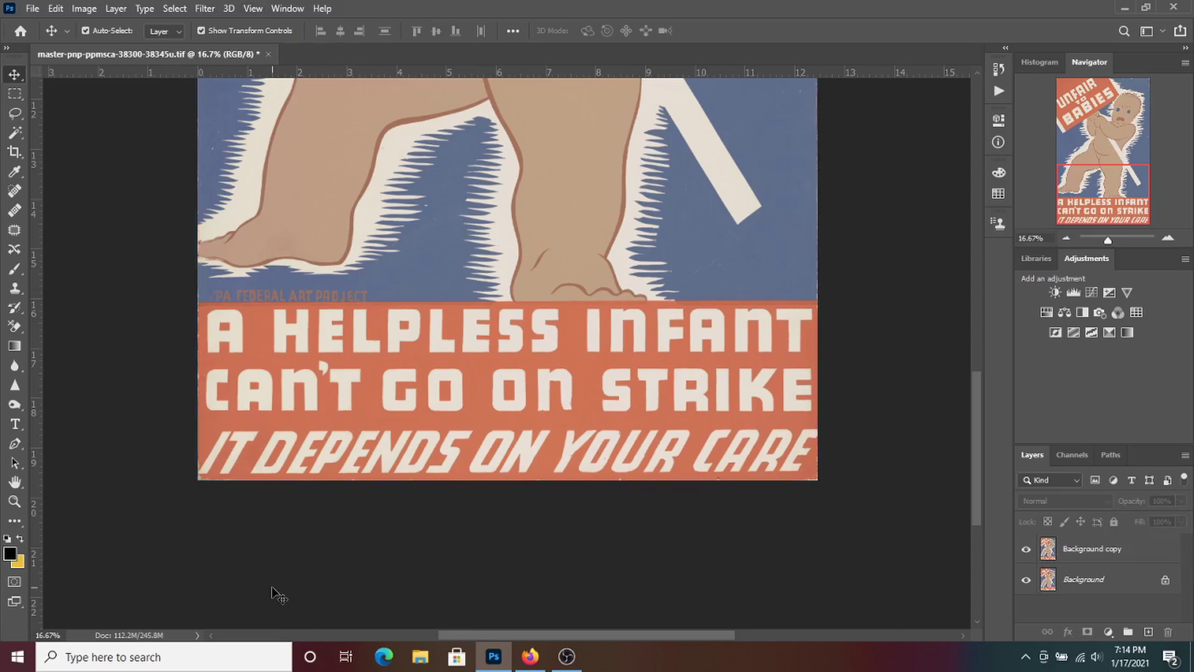
ctrl+click(264, 374)
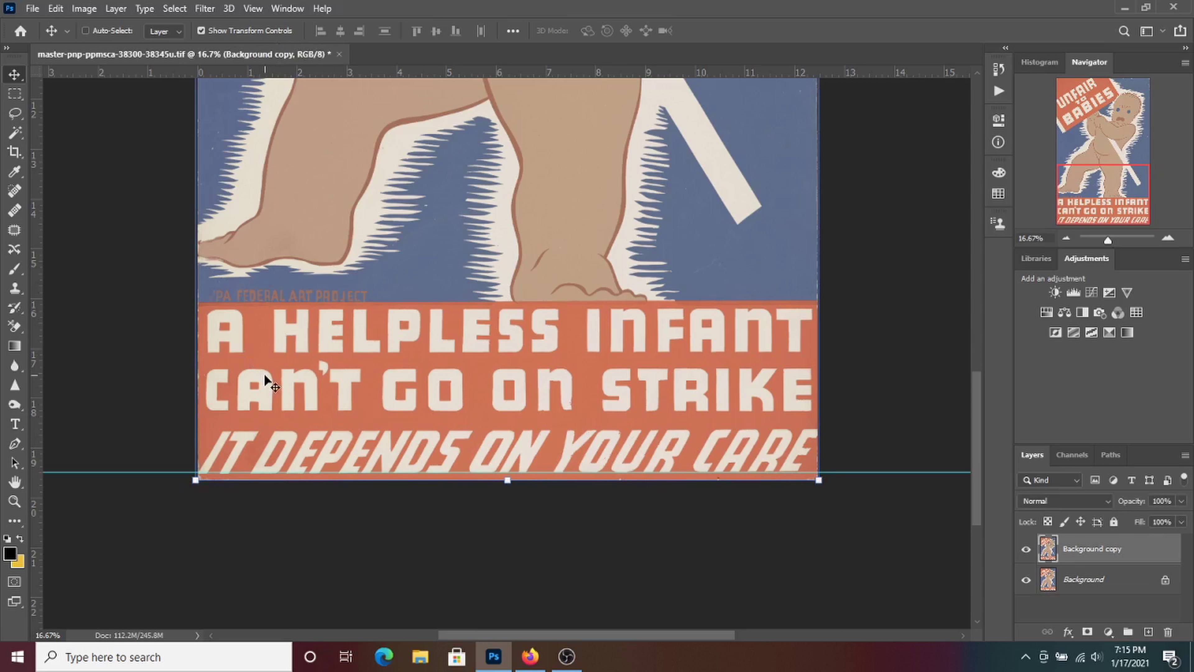
key(ctrl+t)
key(ctrl+plus)
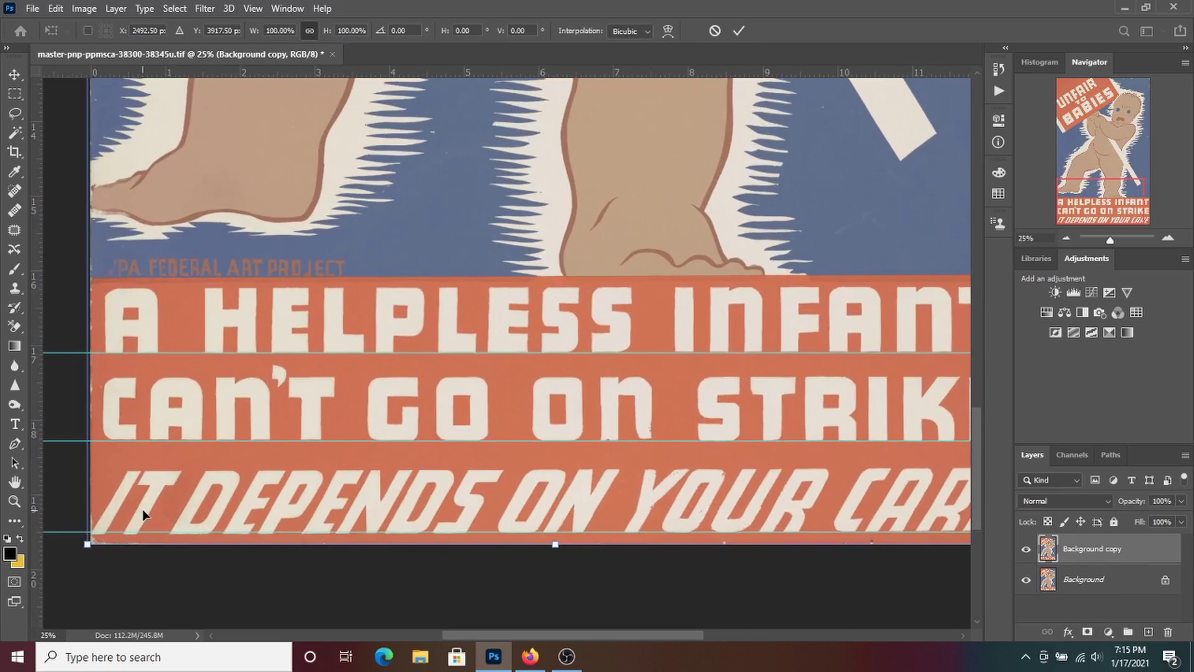
click(668, 30)
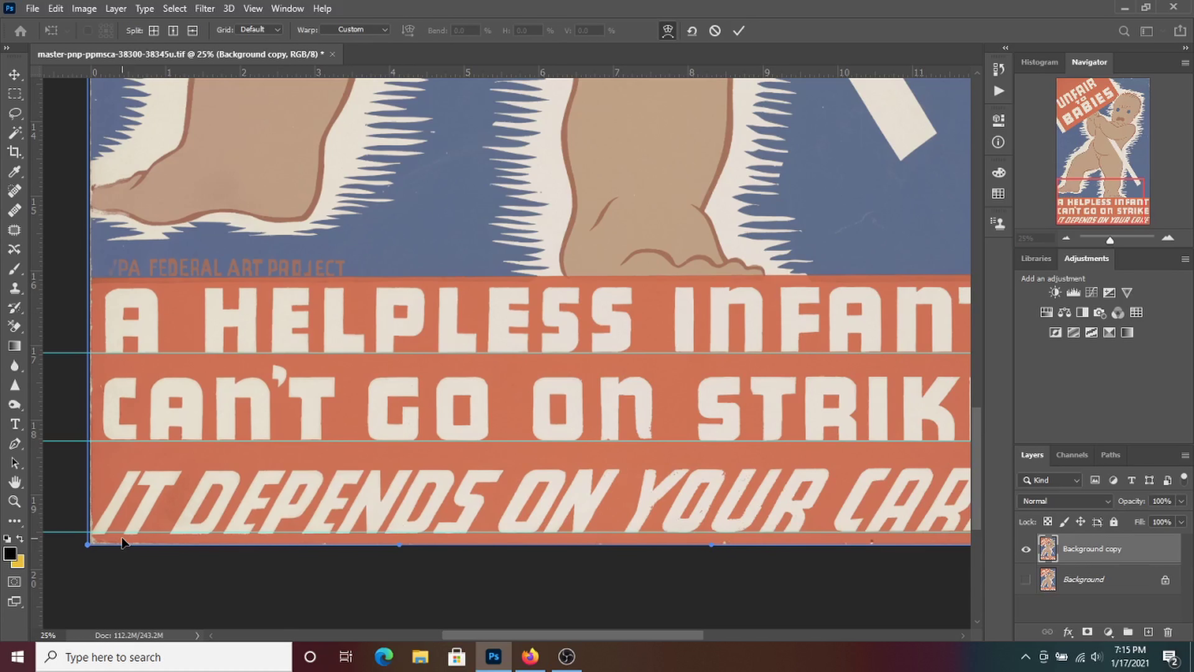
key(Return)
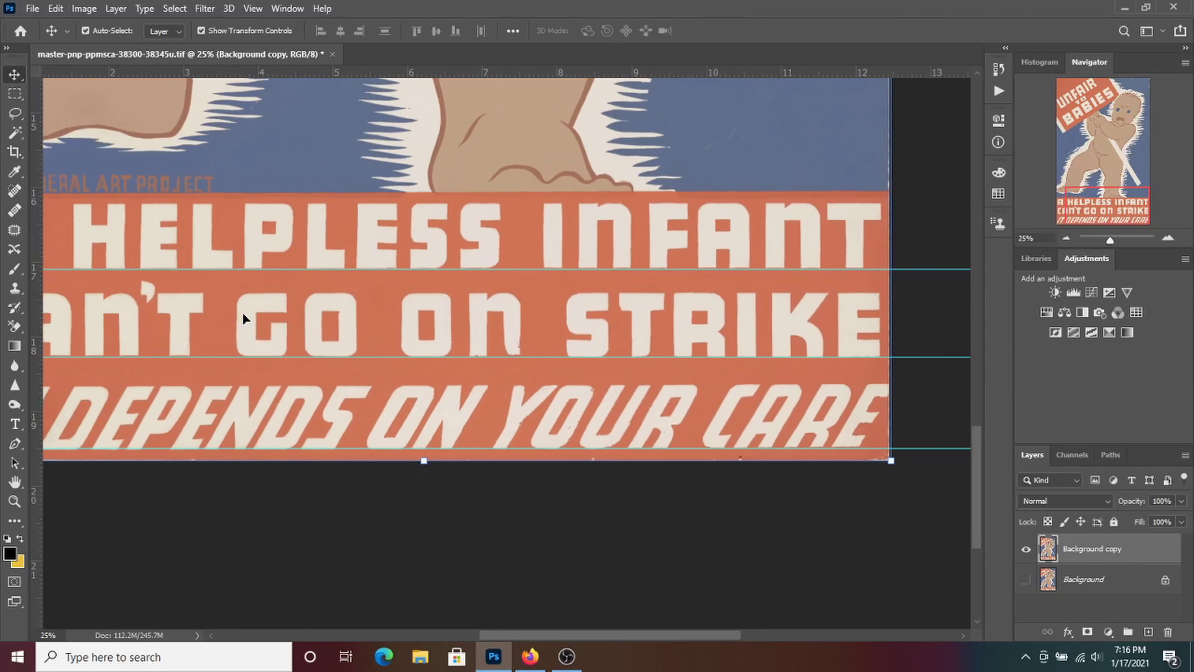
Step: Hide the guides and crop the ragged strip off the poster's bottom edge
scroll(243, 312, left, 3)
key(ctrl+semicolon)
key(s)
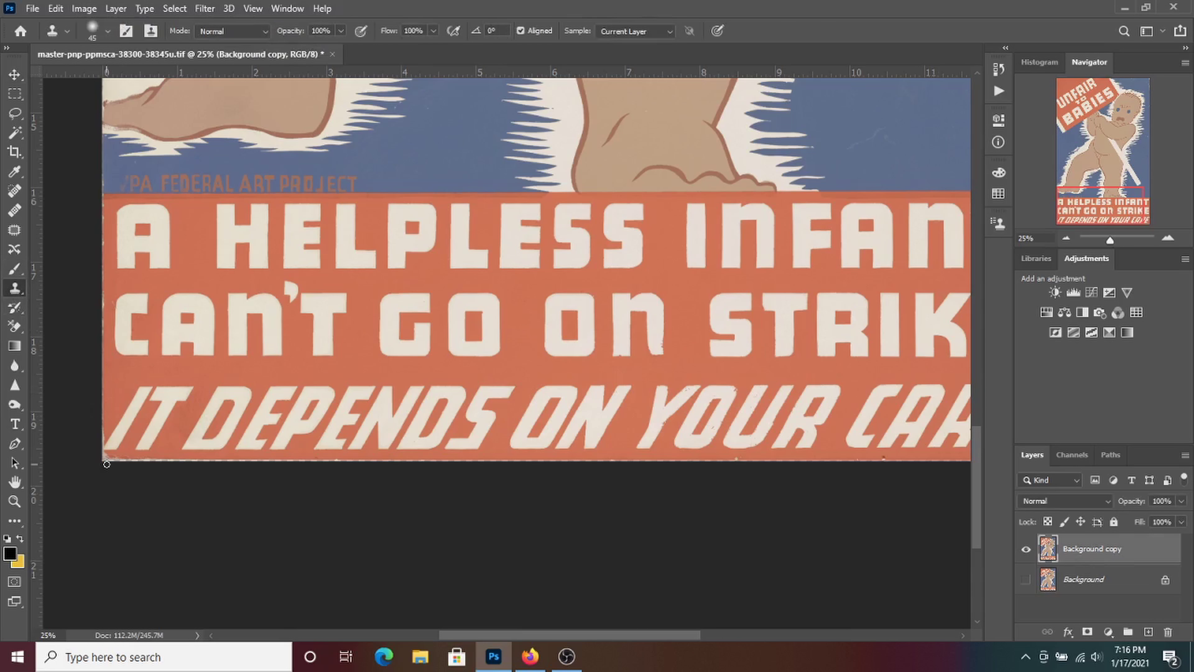
scroll(115, 467, up, 1)
scroll(114, 467, left, 3)
key(c)
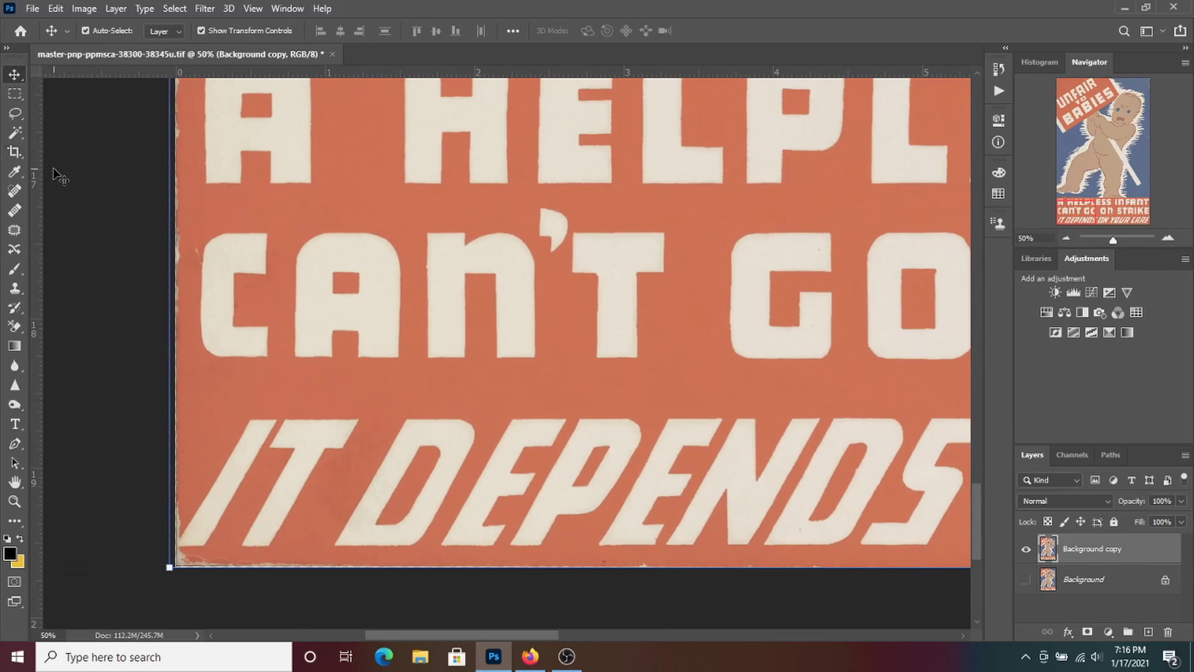
scroll(677, 562, up, 2)
scroll(579, 483, up, 3)
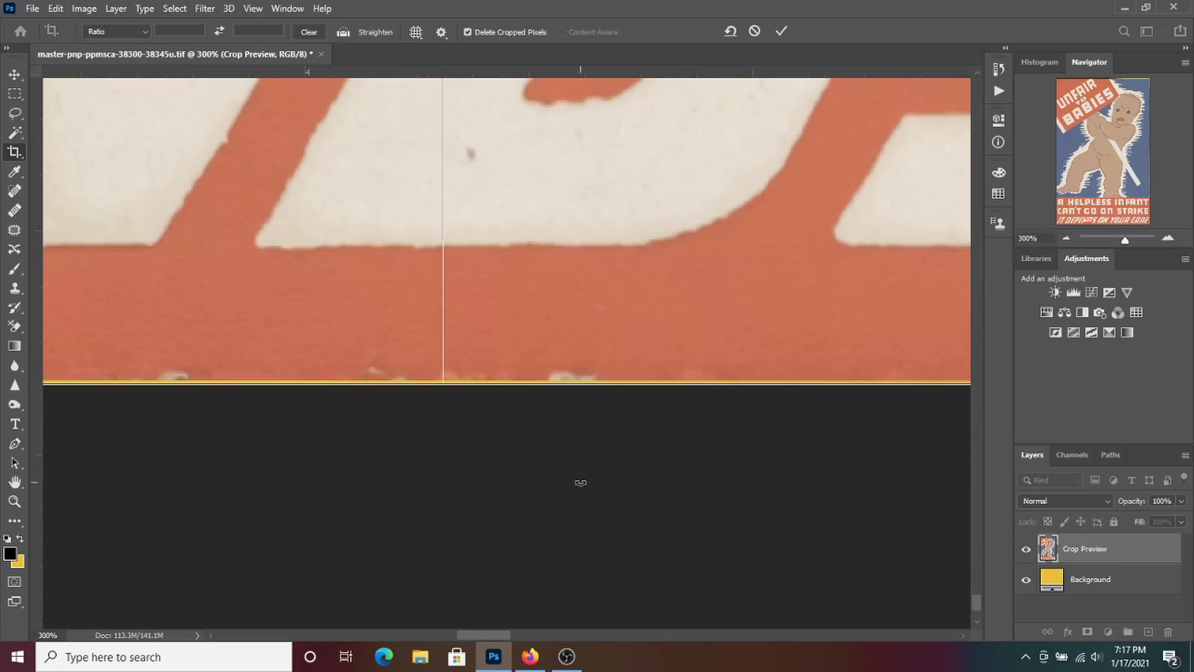
drag(578, 483, 512, 380)
key(Return)
Step: Zoom back out from the trimmed edge and switch to the Clone Stamp
key(v)
scroll(235, 350, down, 5)
scroll(238, 353, up, 4)
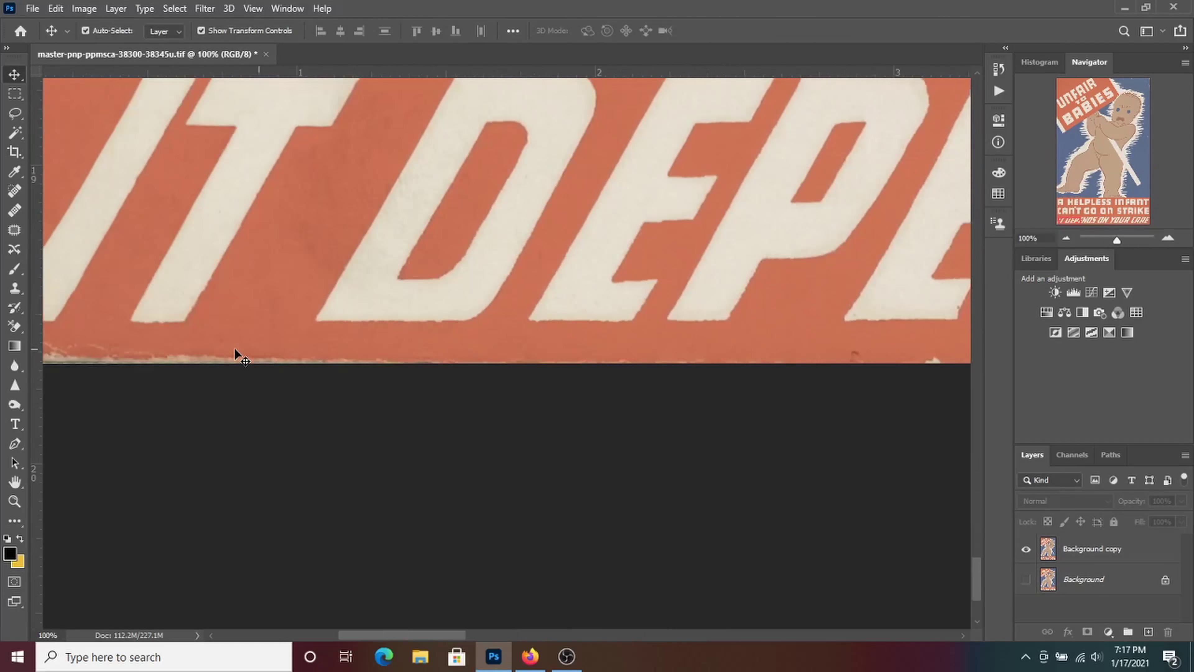
scroll(235, 351, left, 2)
key(s)
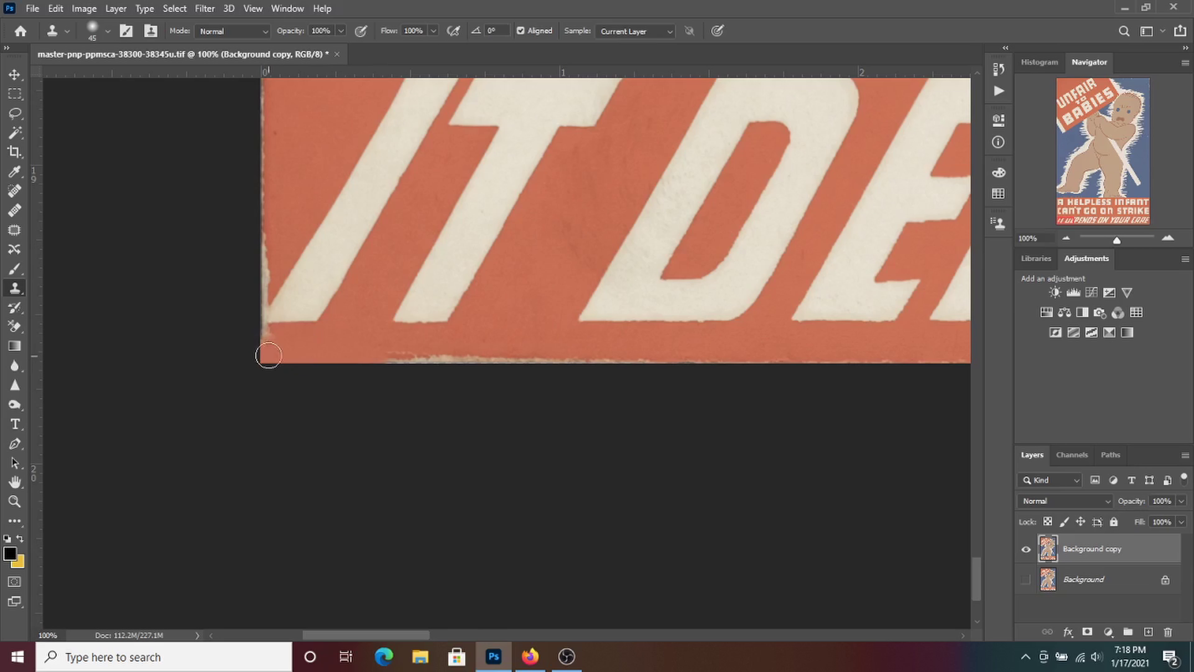
Step: Spot-heal the ragged bottom edge under IT DEPENDS, then move up the left side
key(j)
drag(390, 361, 665, 361)
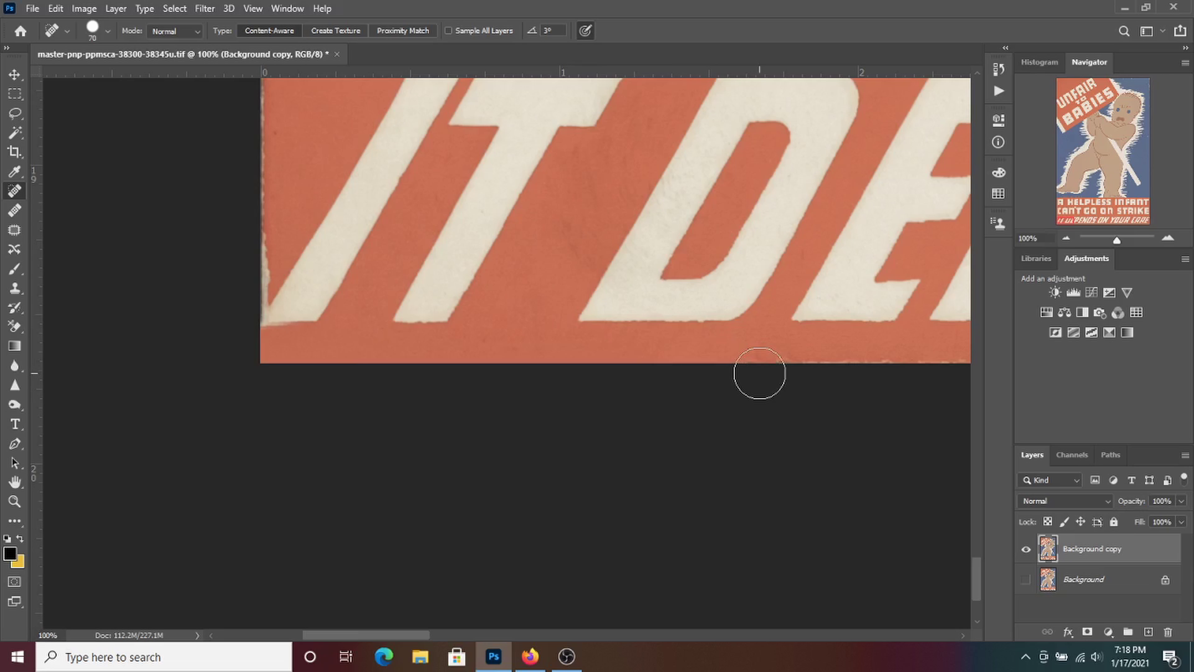
scroll(246, 285, up, 5)
scroll(290, 275, up, 5)
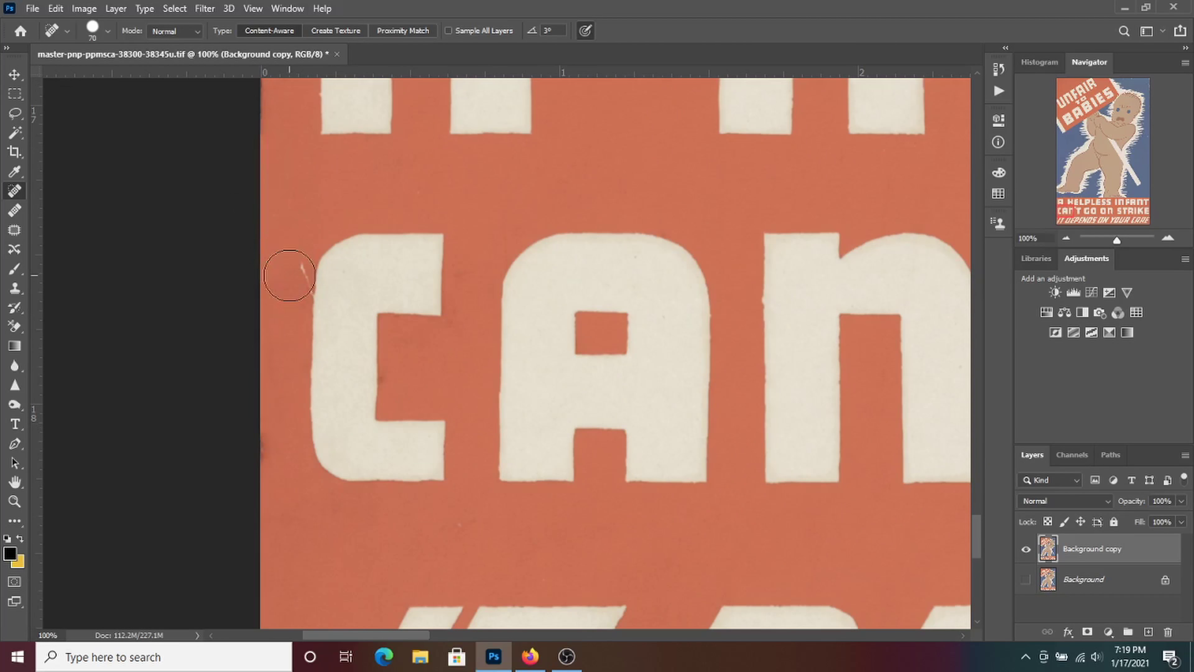
scroll(285, 300, up, 6)
scroll(262, 371, up, 6)
scroll(229, 477, up, 2)
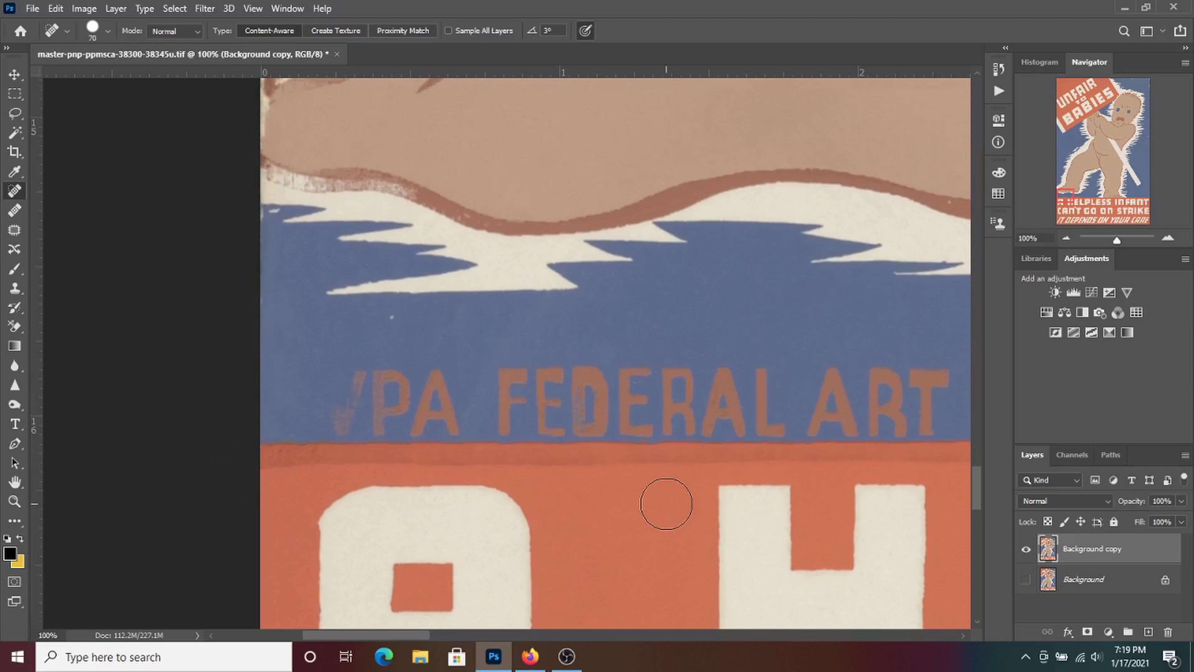
scroll(240, 326, up, 3)
scroll(298, 232, up, 3)
scroll(277, 326, up, 3)
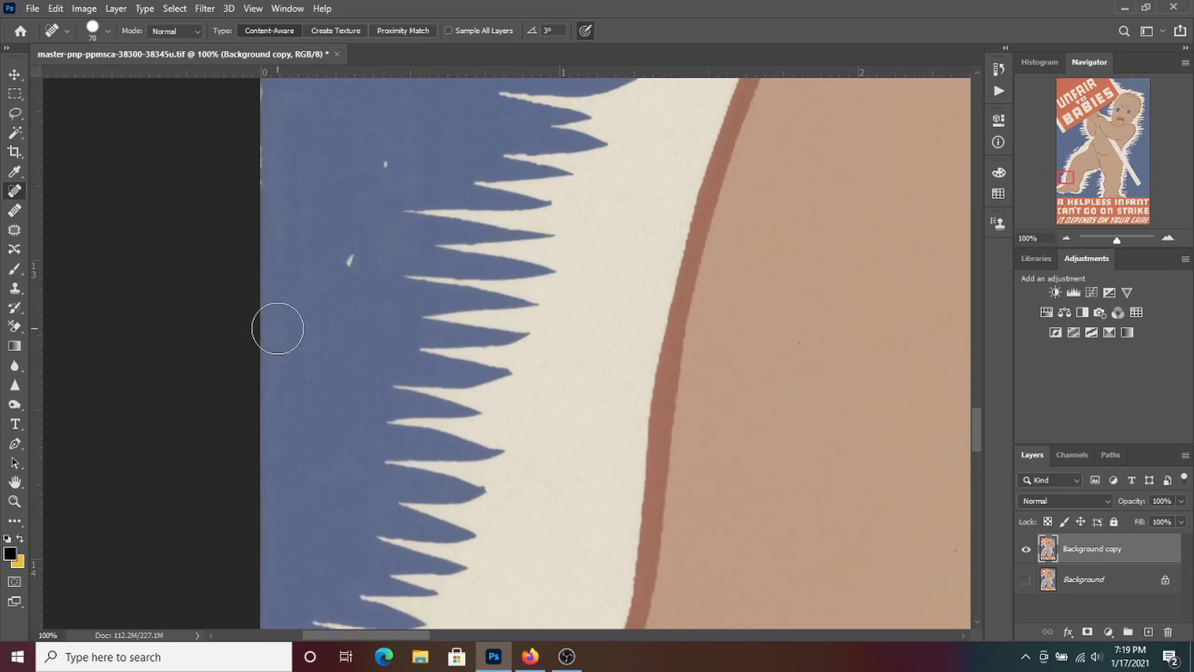
scroll(321, 233, up, 3)
scroll(291, 244, up, 5)
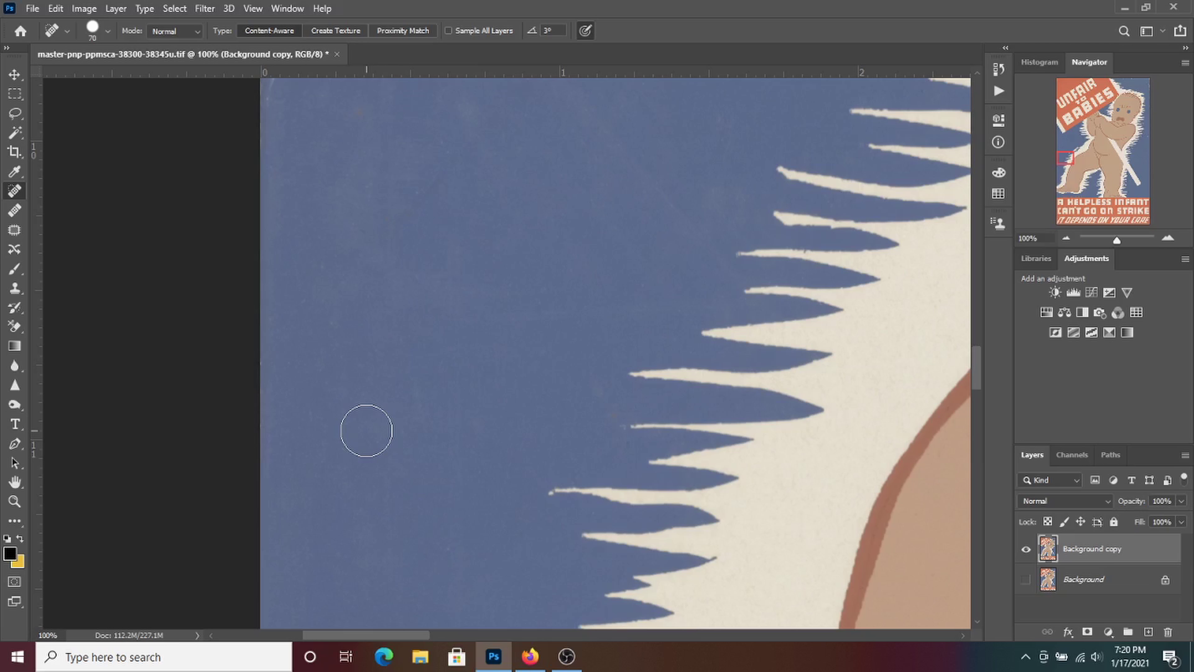
Step: Clone and spot-heal the frayed left edge beside the large 'B'
scroll(336, 405, up, 3)
scroll(280, 456, up, 3)
scroll(254, 224, up, 4)
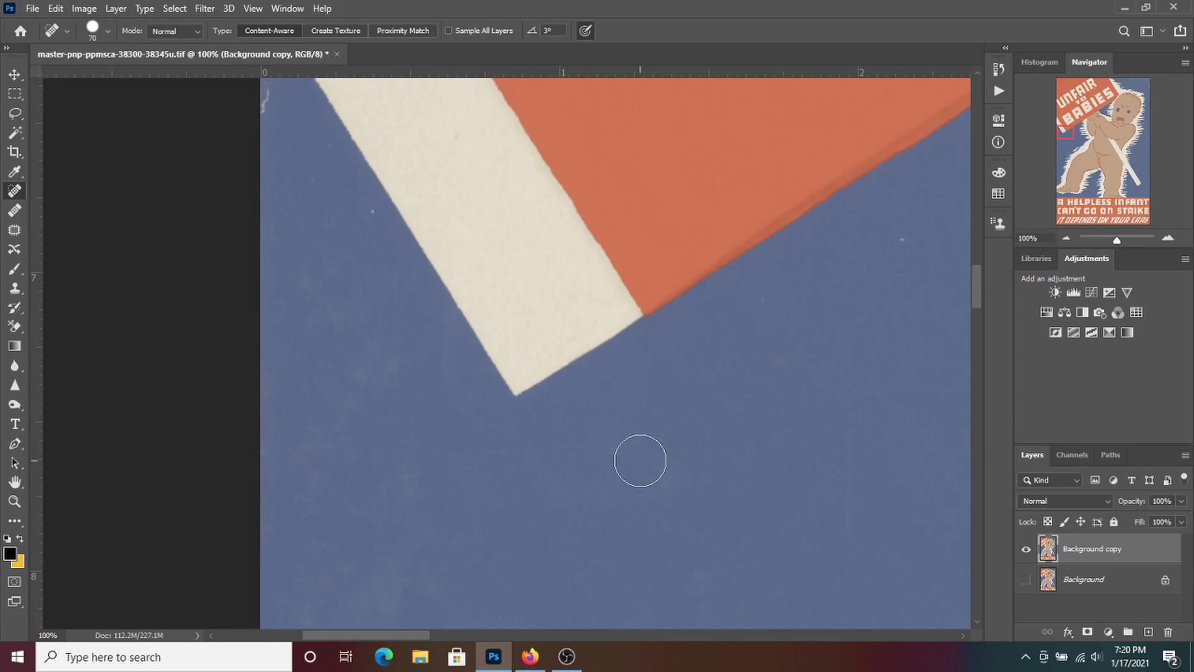
scroll(259, 333, up, 3)
scroll(293, 240, up, 3)
key(s)
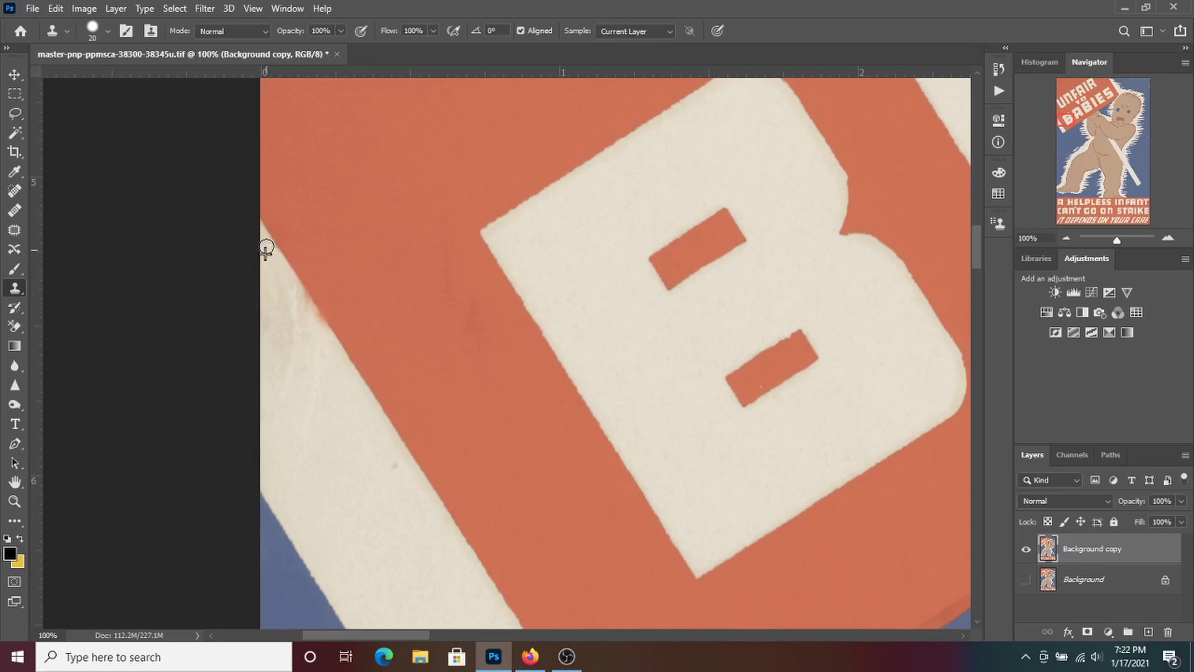
key(j)
scroll(421, 481, down, 1)
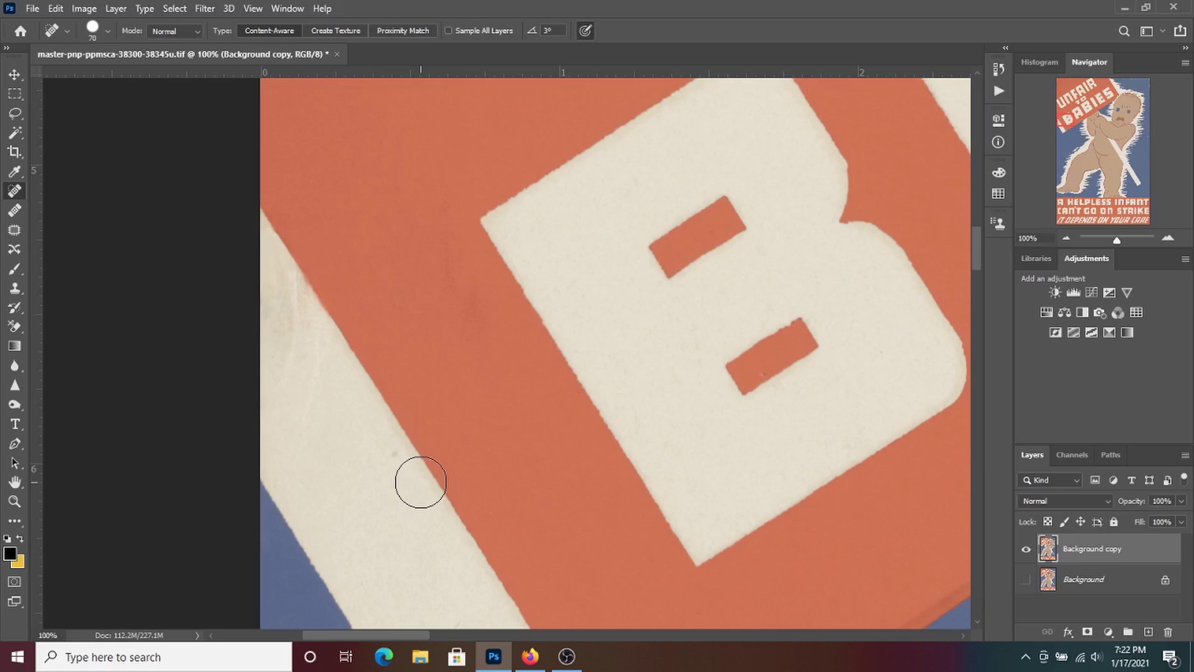
drag(308, 293, 371, 400)
scroll(409, 269, up, 10)
Step: Switch to the Spot Healing Brush at size 70 and begin healing the top edge
scroll(410, 270, up, 10)
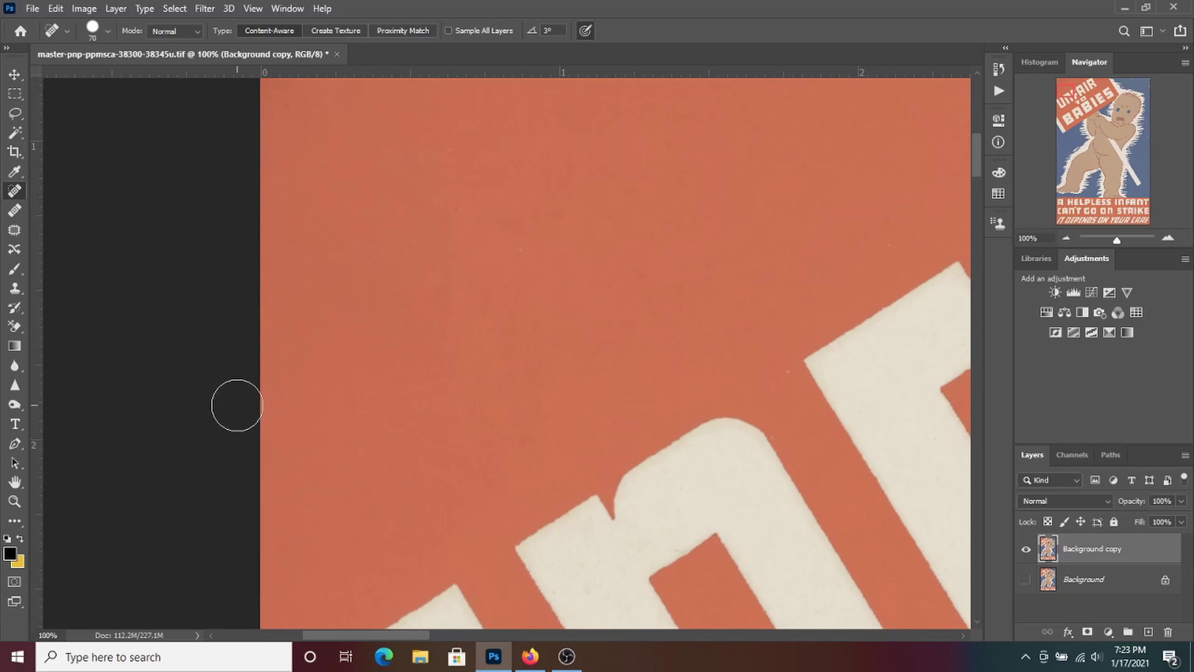
scroll(237, 405, up, 5)
key(s)
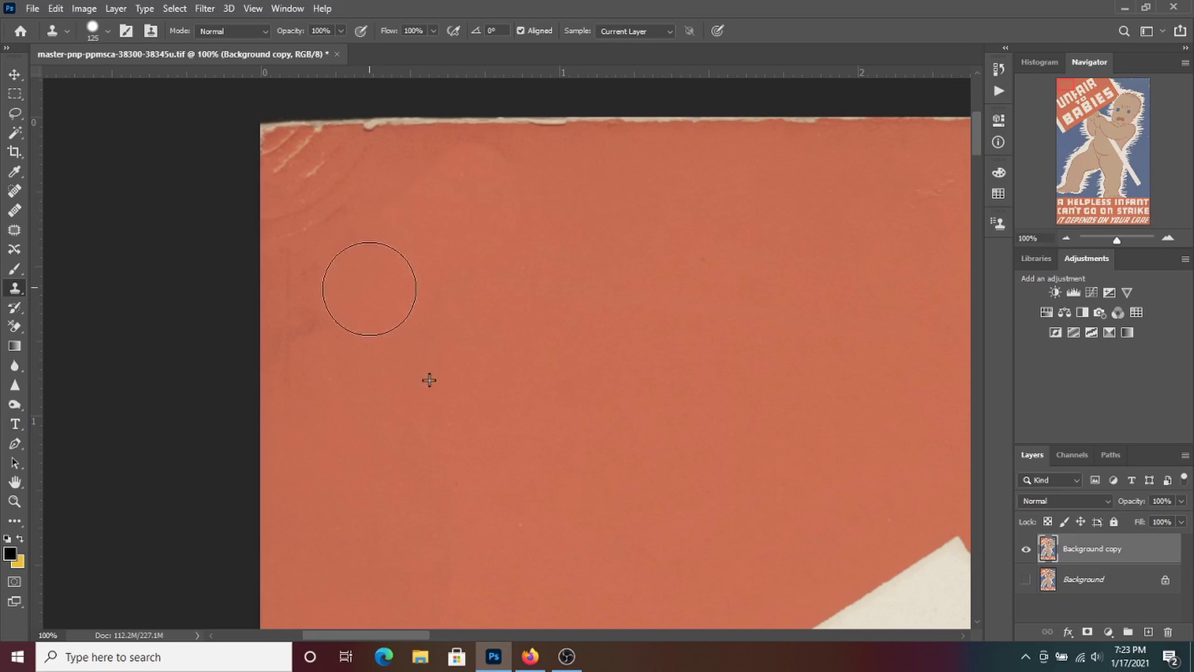
key(j)
drag(282, 183, 280, 130)
scroll(511, 172, right, 7)
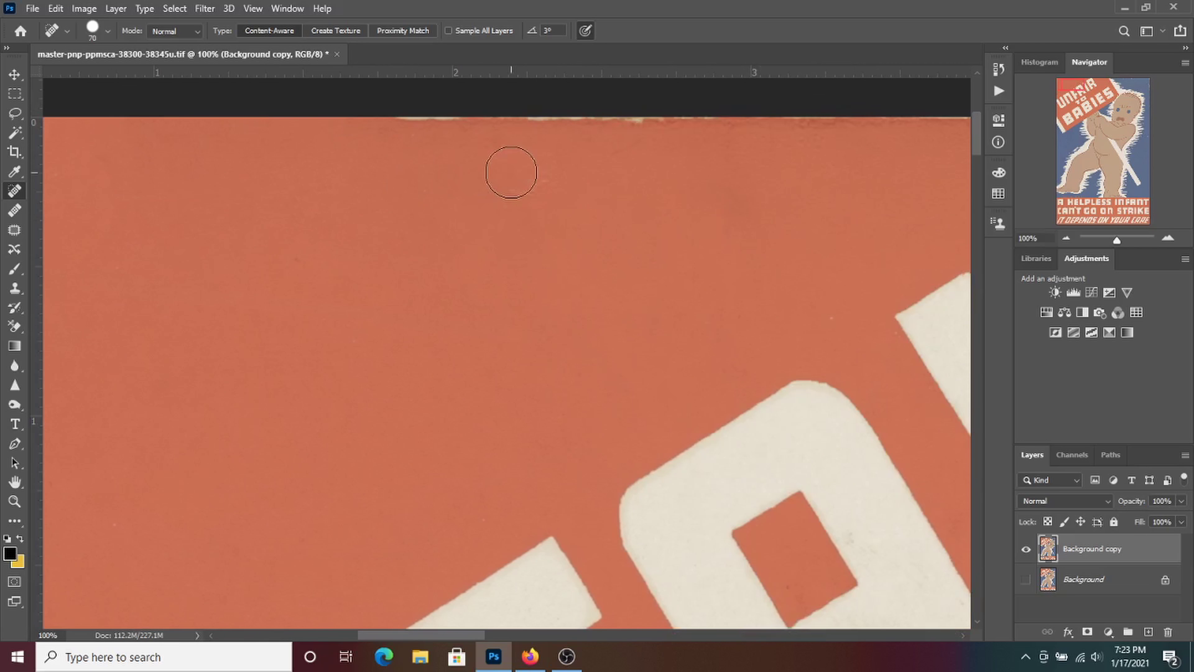
scroll(658, 188, right, 10)
key(bracketleft)
key(bracketleft)
key(bracketleft)
Step: Heal the frayed top edge with long horizontal strokes across the poster
drag(471, 120, 654, 120)
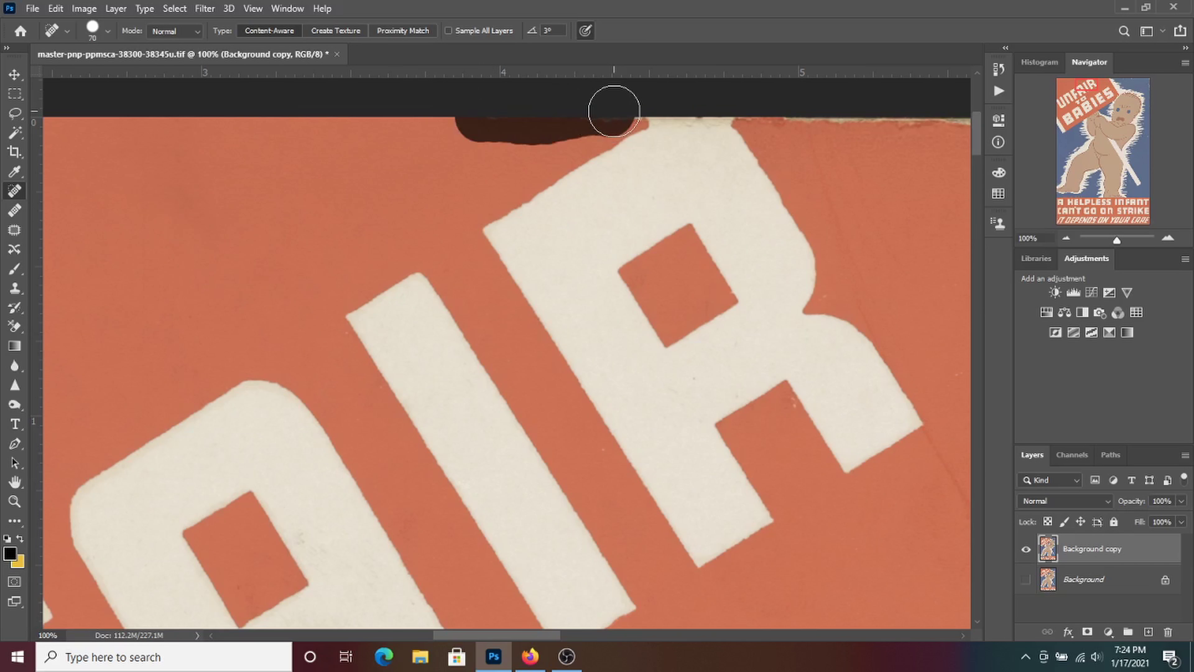
drag(767, 132, 693, 119)
scroll(847, 139, right, 6)
drag(627, 360, 630, 402)
drag(594, 132, 865, 120)
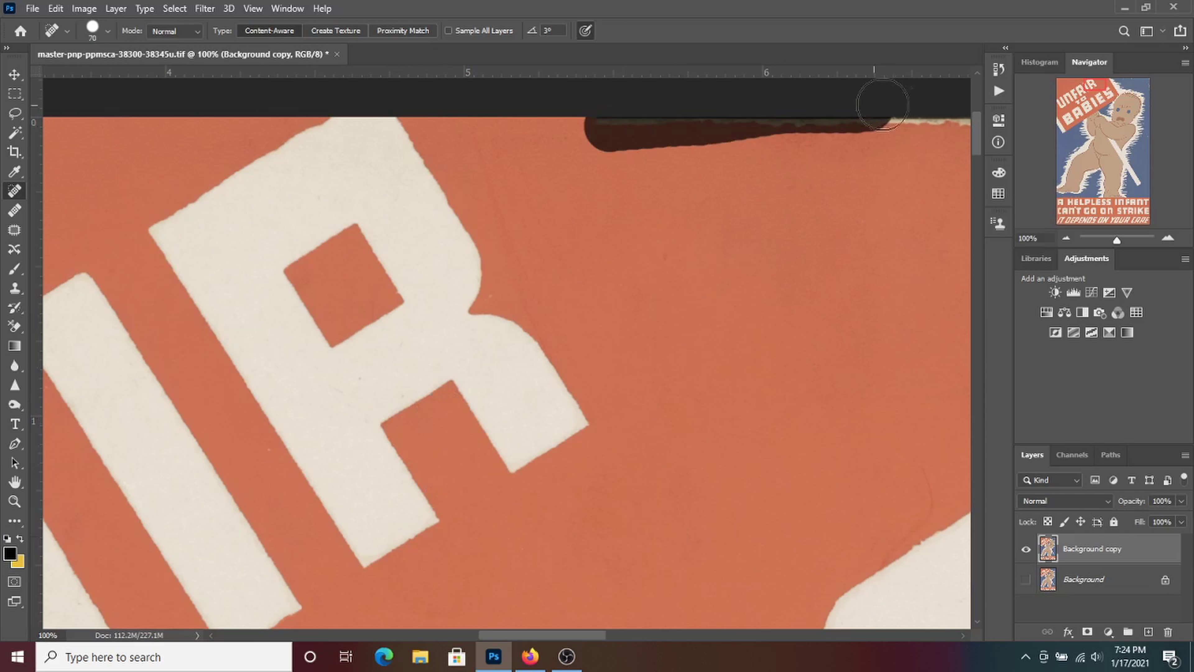
scroll(866, 120, right, 7)
drag(470, 134, 821, 107)
scroll(835, 152, right, 9)
scroll(922, 125, right, 4)
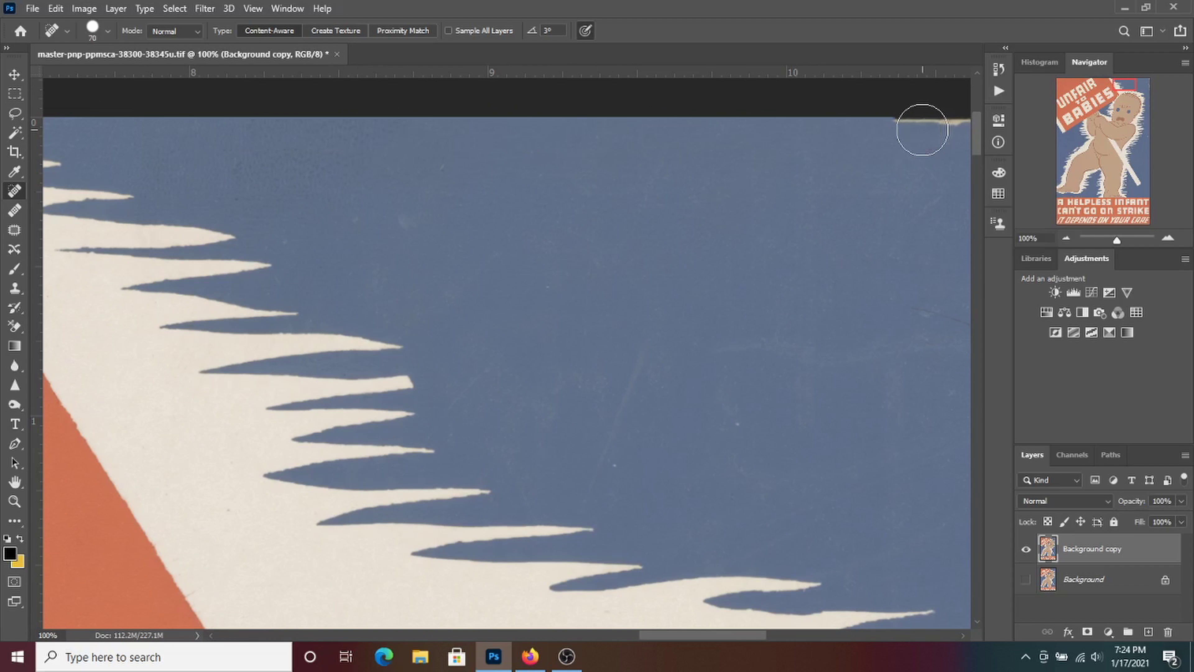
scroll(735, 421, right, 7)
drag(282, 122, 691, 122)
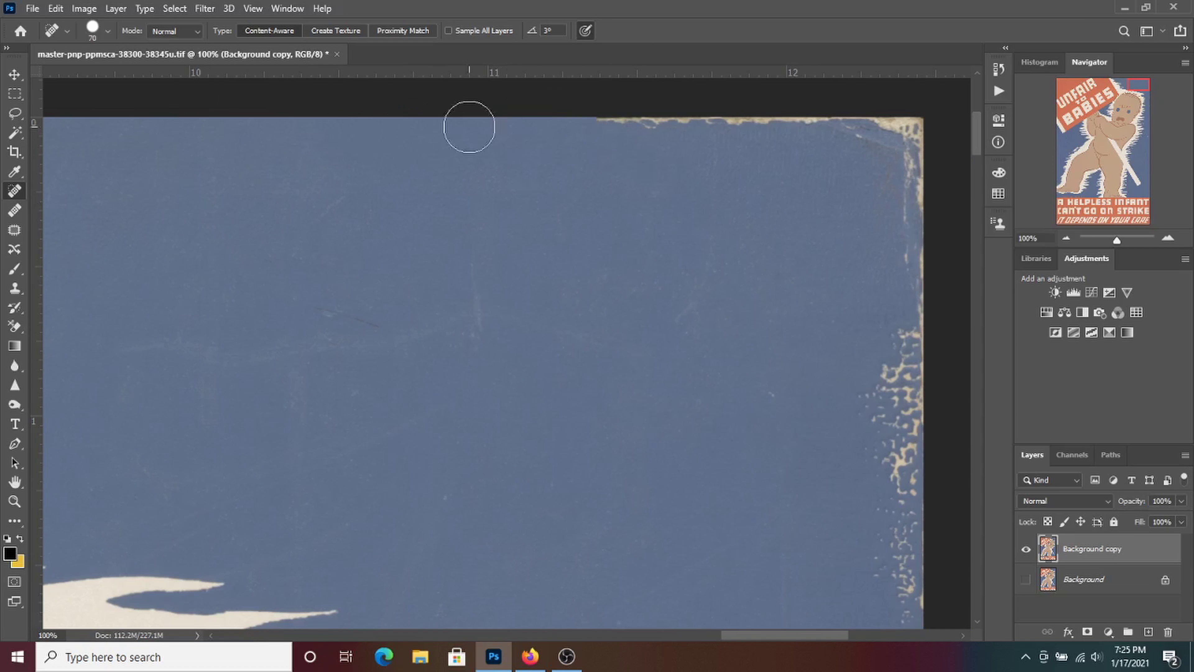
drag(469, 122, 914, 125)
Step: Heal the right edge with vertical strokes while moving down the poster
scroll(498, 405, down, 3)
drag(903, 202, 898, 330)
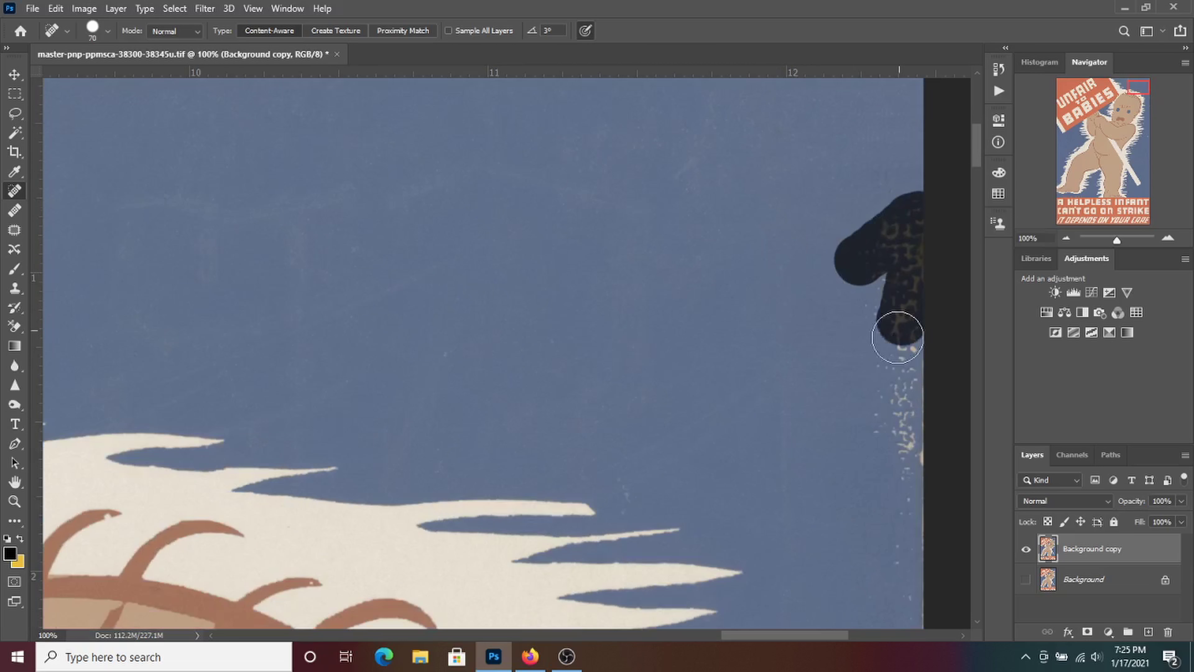
scroll(877, 416, down, 6)
drag(905, 188, 905, 494)
scroll(807, 389, down, 3)
scroll(889, 137, down, 3)
drag(889, 134, 915, 581)
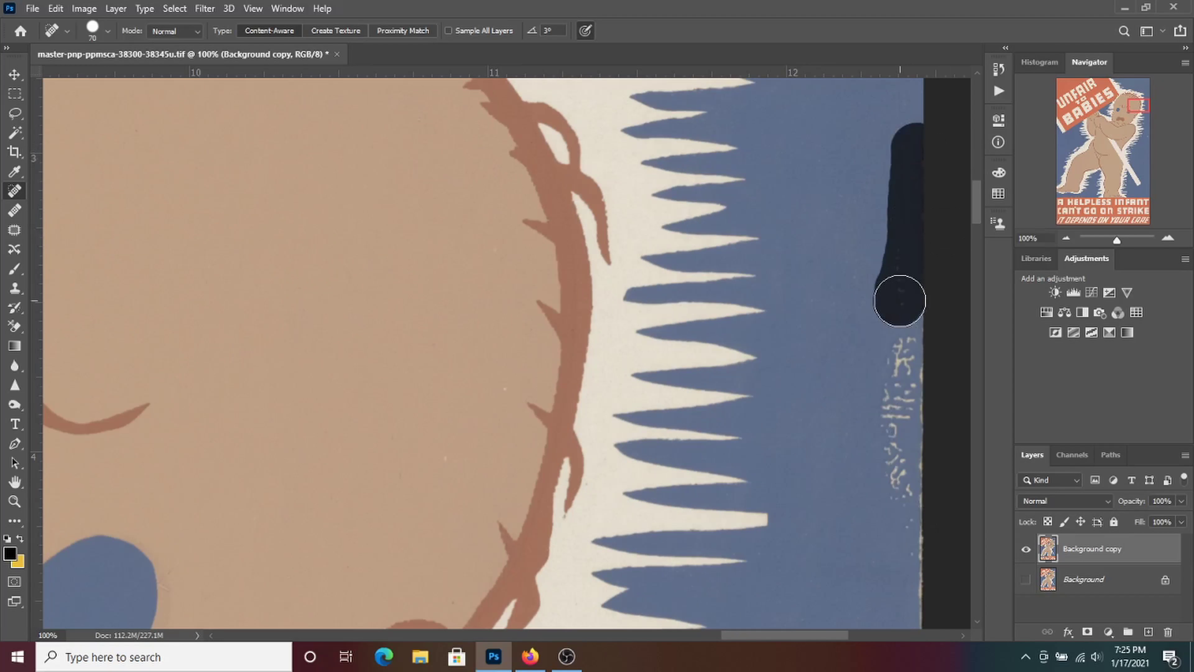
scroll(924, 235, down, 4)
scroll(917, 559, down, 4)
mouse_move(924, 235)
mouse_down()
mouse_move(916, 541)
mouse_move(921, 193)
mouse_move(939, 342)
mouse_move(936, 607)
mouse_up()
scroll(893, 235, down, 4)
scroll(942, 429, down, 4)
scroll(848, 471, down, 4)
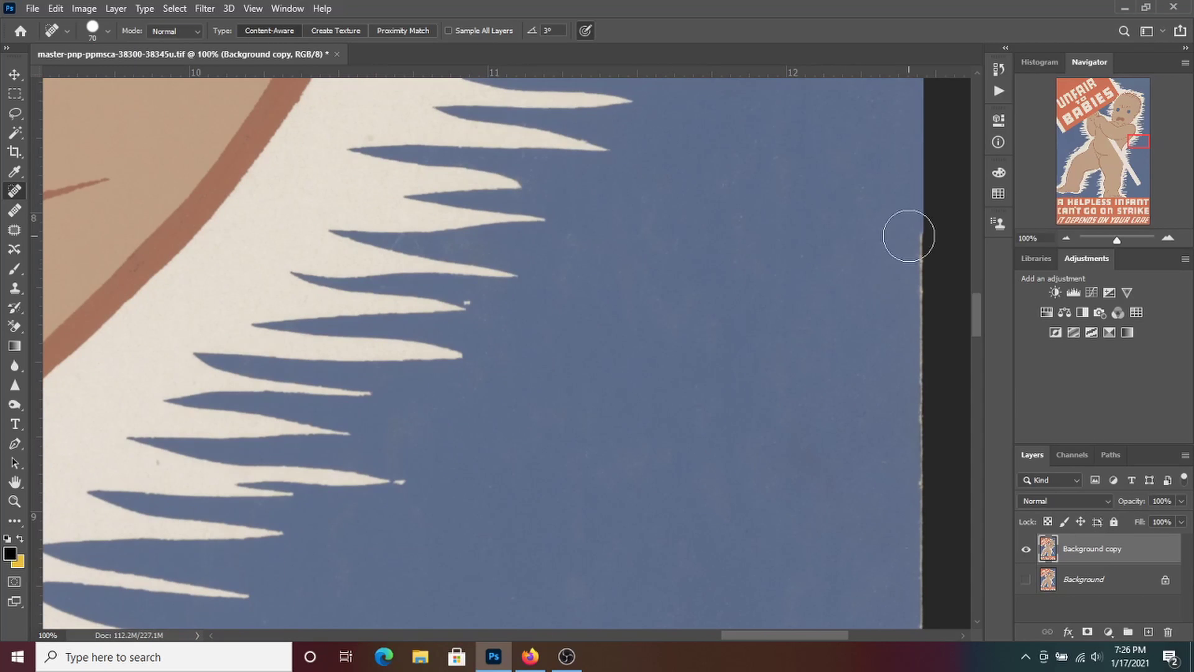
scroll(883, 498, down, 4)
mouse_move(906, 235)
mouse_down()
mouse_move(907, 578)
mouse_move(917, 320)
mouse_up()
scroll(893, 540, down, 3)
scroll(821, 525, down, 2)
scroll(705, 494, down, 2)
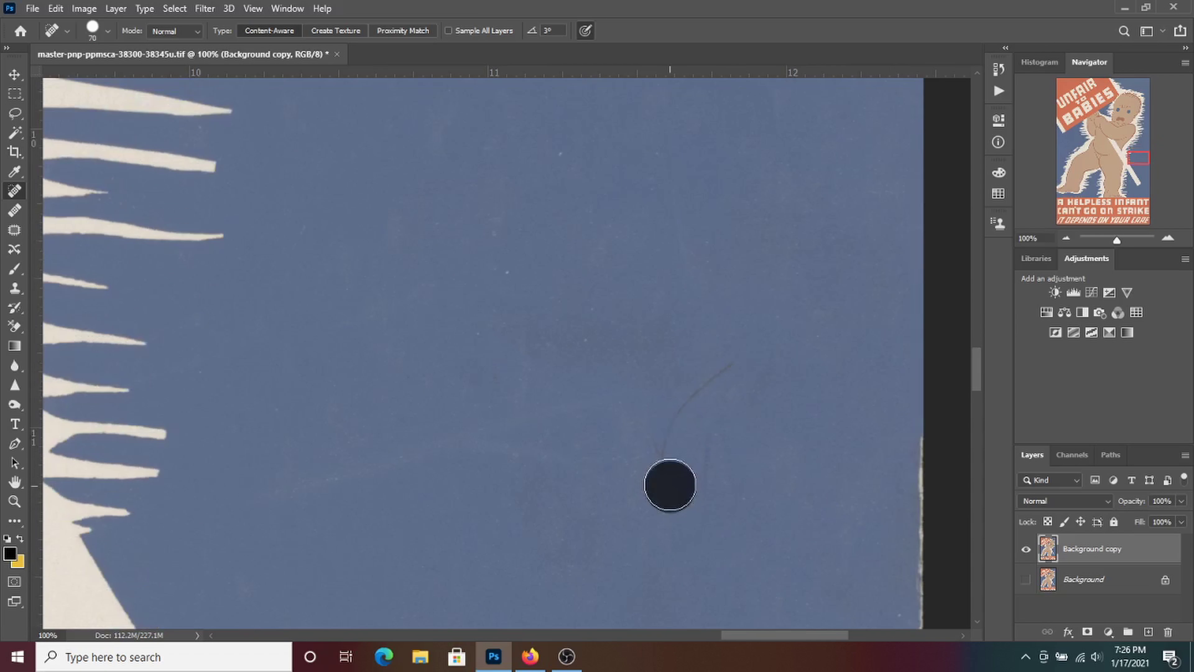
Step: Continue healing the lower part of the poster's right edge
drag(666, 485, 493, 427)
drag(917, 414, 915, 565)
scroll(915, 564, down, 4)
drag(912, 139, 910, 602)
scroll(893, 282, down, 4)
scroll(907, 188, down, 4)
drag(905, 187, 914, 608)
scroll(906, 328, down, 4)
scroll(914, 608, down, 4)
drag(910, 414, 926, 278)
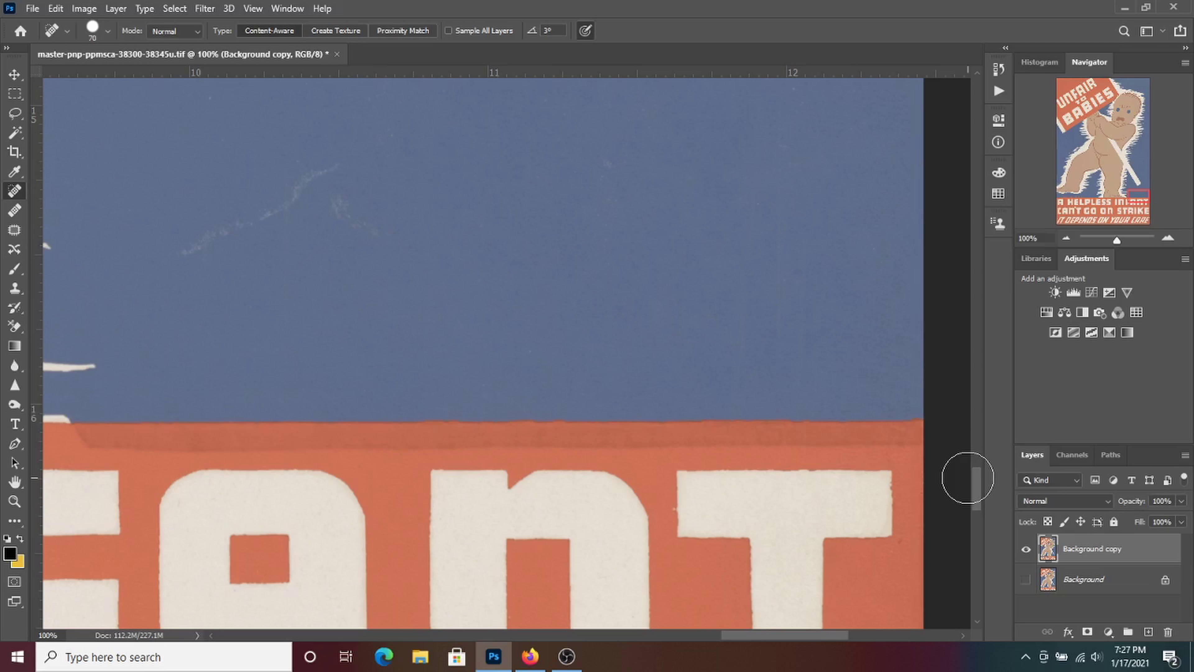
Step: Heal a horizontal streak, then the worn right edge beside the RIKE letters
drag(181, 247, 423, 235)
scroll(432, 243, up, 3)
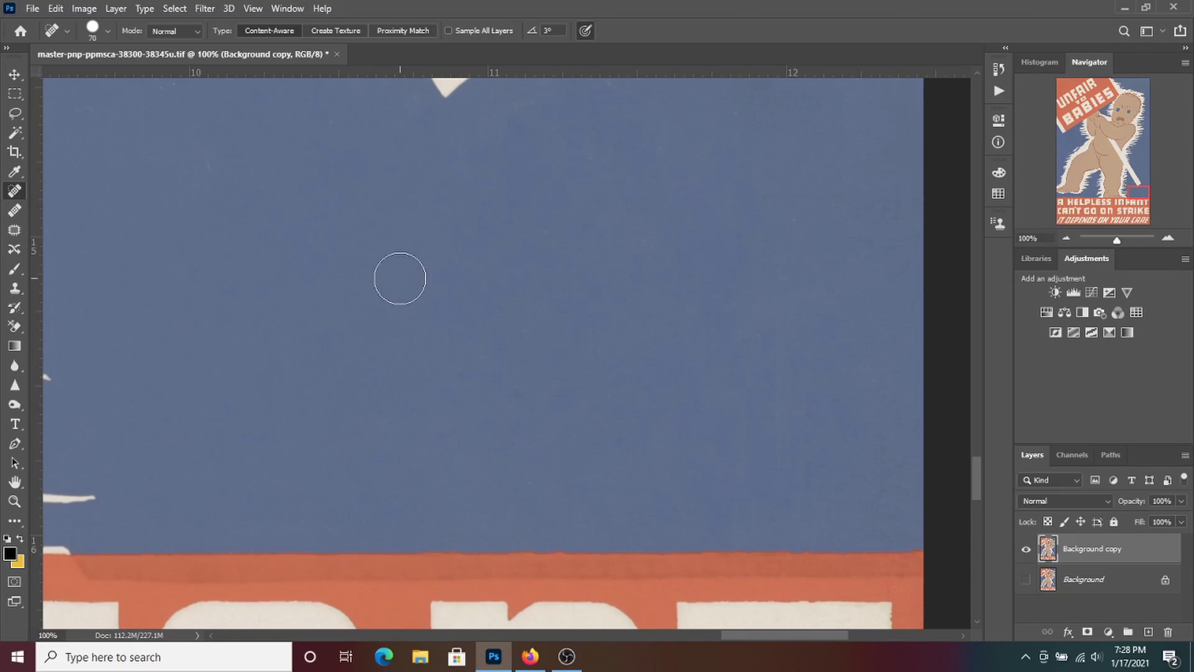
scroll(916, 237, down, 10)
drag(917, 238, 917, 499)
scroll(861, 435, up, 5)
scroll(848, 422, down, 10)
scroll(843, 202, up, 3)
drag(842, 202, 842, 537)
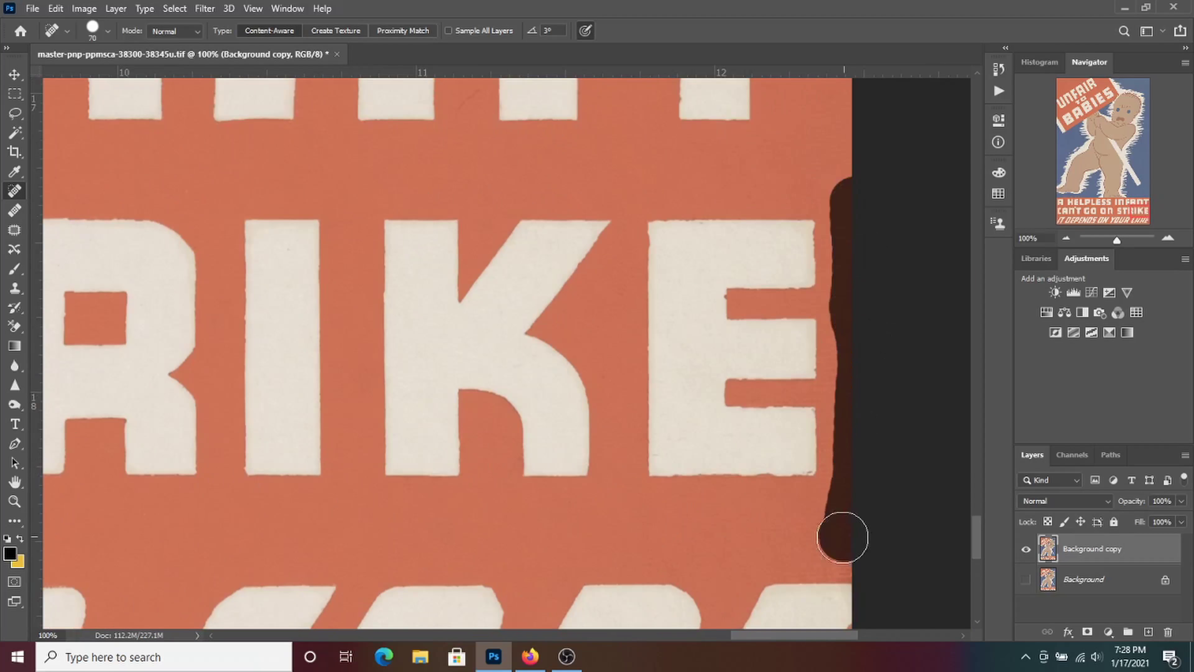
scroll(848, 413, down, 8)
drag(848, 414, 853, 609)
Step: Heal the frayed bottom edge under EPENDS and a small spot near the corner
scroll(253, 470, down, 2)
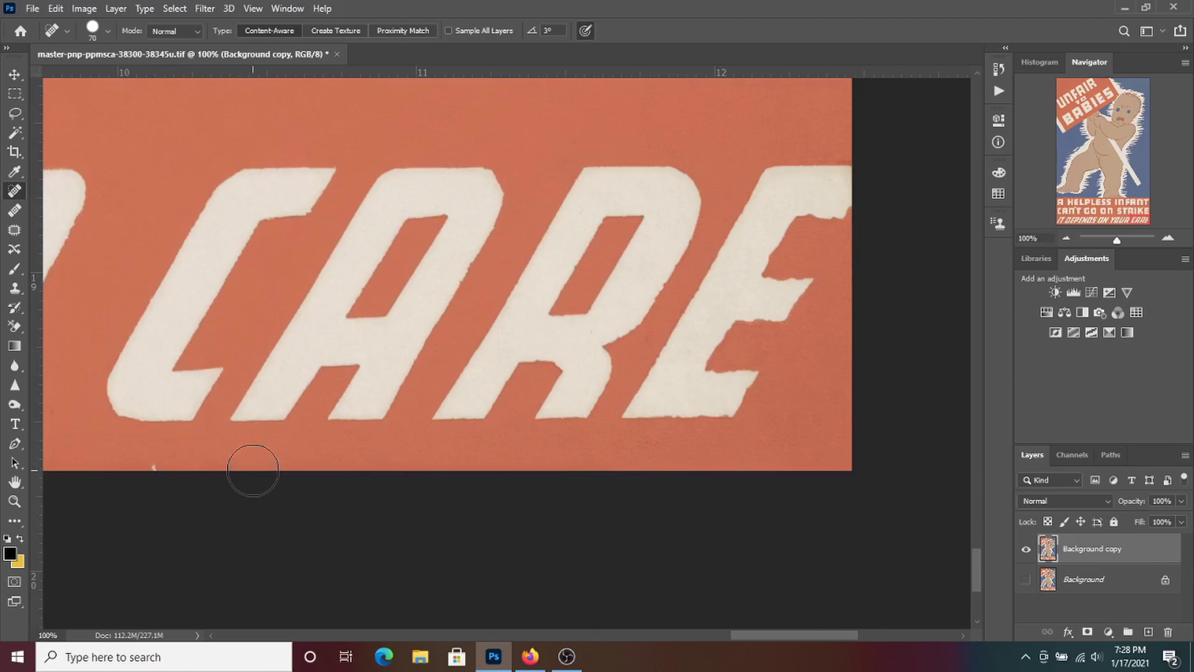
scroll(252, 471, left, 5)
scroll(688, 474, left, 3)
drag(364, 470, 202, 475)
scroll(258, 476, left, 5)
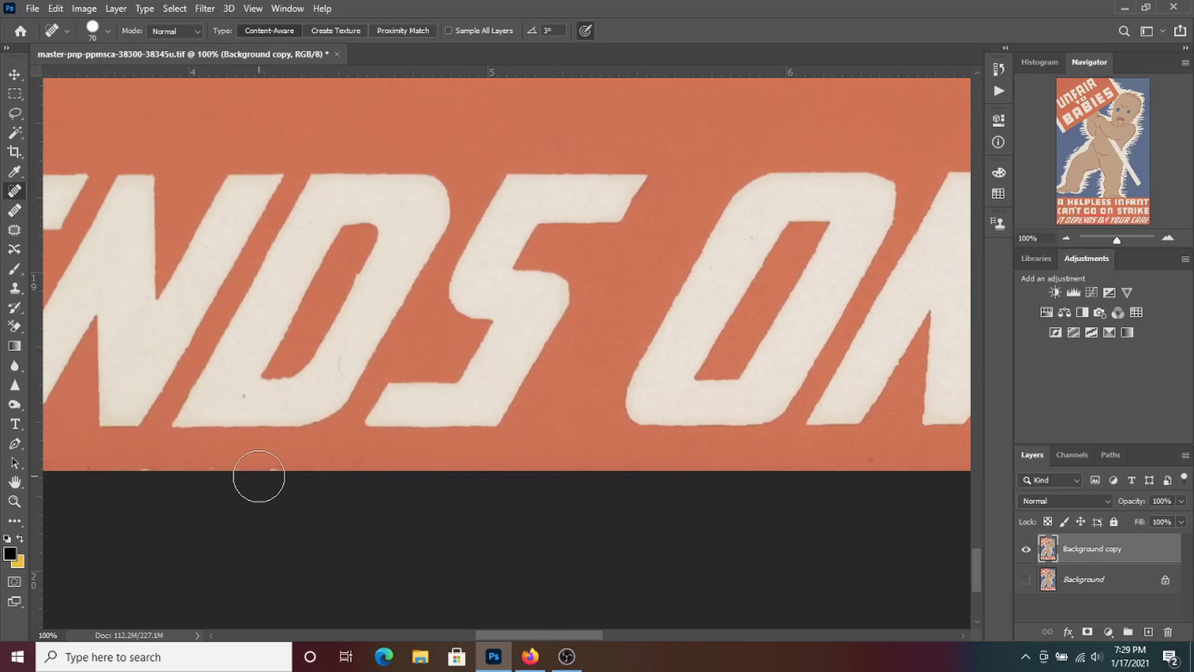
drag(583, 471, 93, 474)
scroll(245, 400, down, 3)
scroll(253, 312, left, 5)
drag(535, 346, 173, 349)
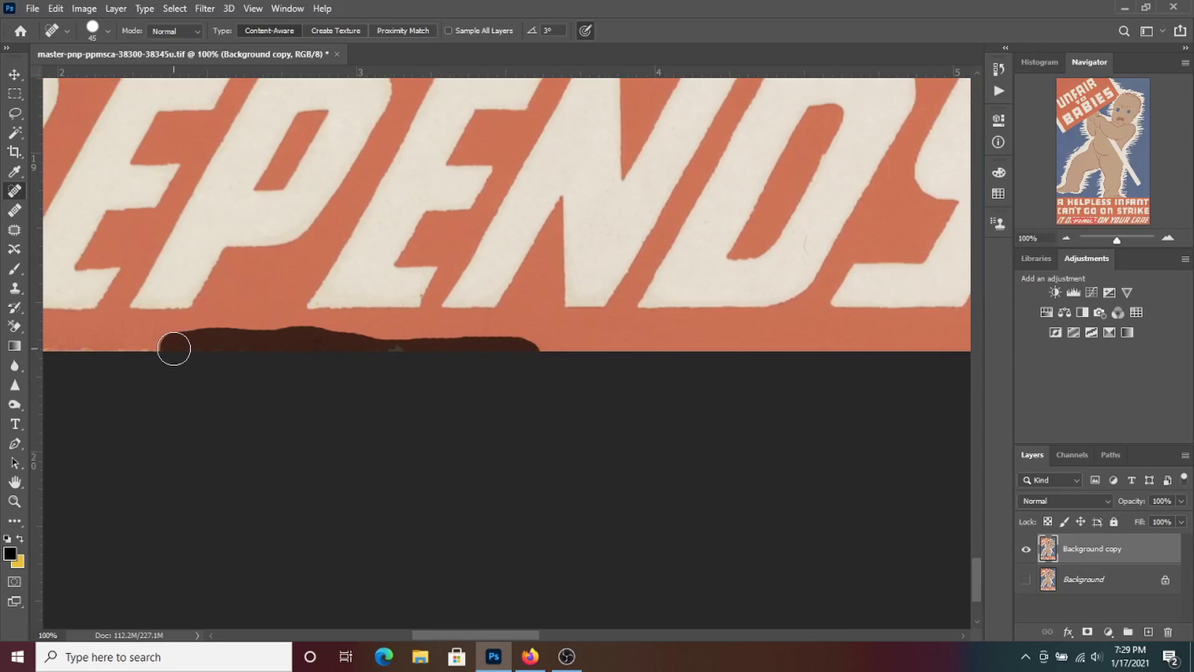
scroll(512, 357, left, 5)
scroll(165, 347, up, 3)
scroll(165, 347, left, 2)
click(154, 448)
Step: Briefly try the Clone Stamp, then return to the Spot Healing Brush while scanning the background
key(s)
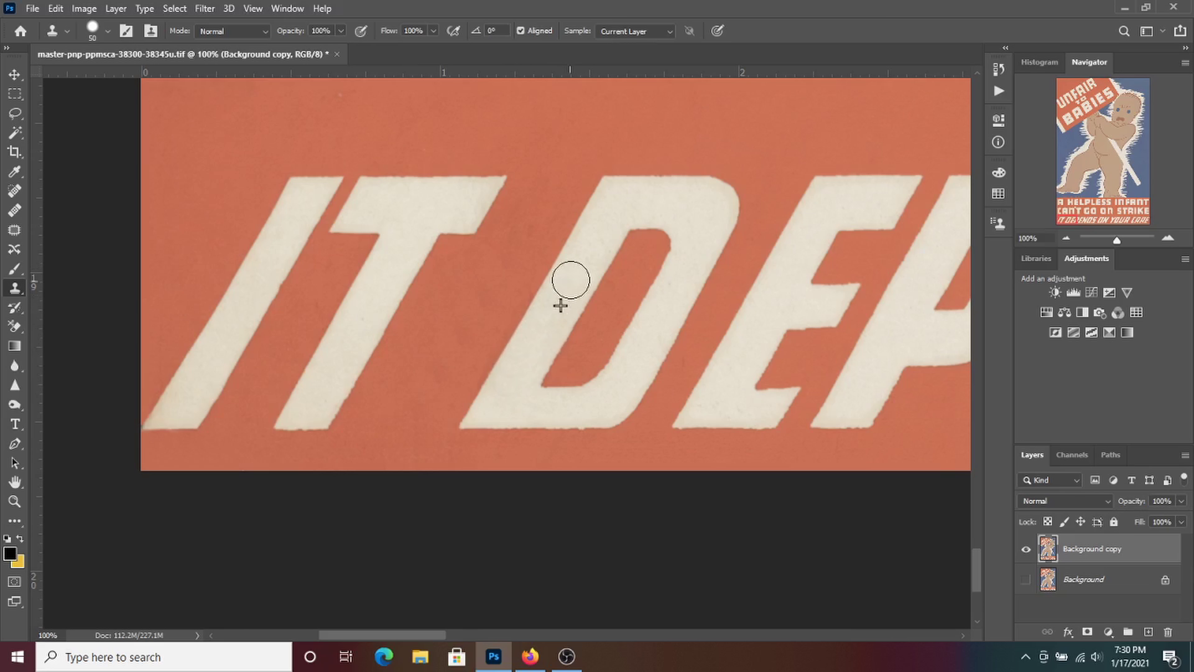
scroll(517, 287, up, 5)
scroll(485, 294, down, 1)
scroll(564, 311, up, 5)
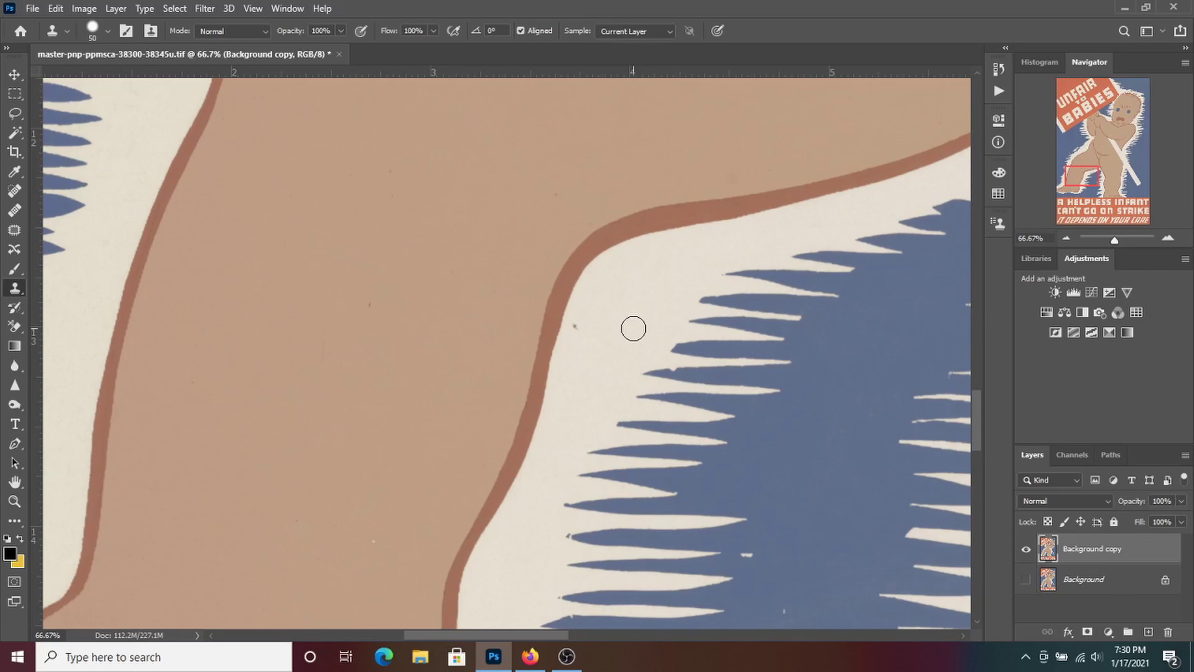
key(j)
scroll(778, 544, down, 2)
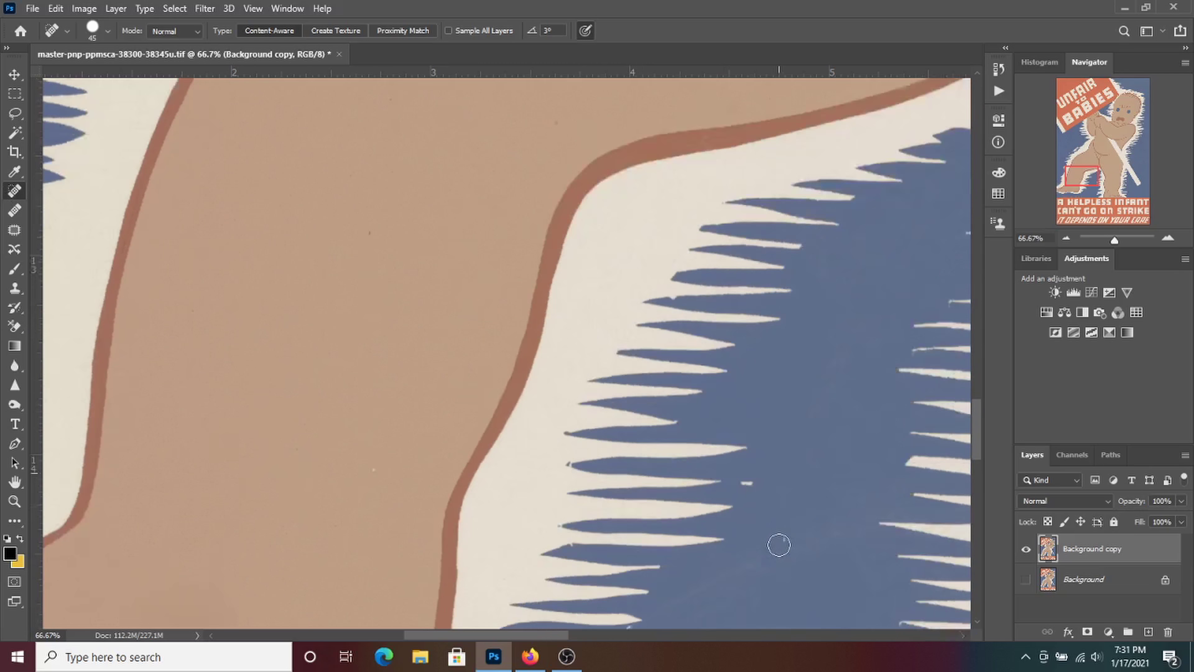
scroll(616, 576, down, 1)
scroll(819, 467, left, 5)
scroll(365, 198, down, 5)
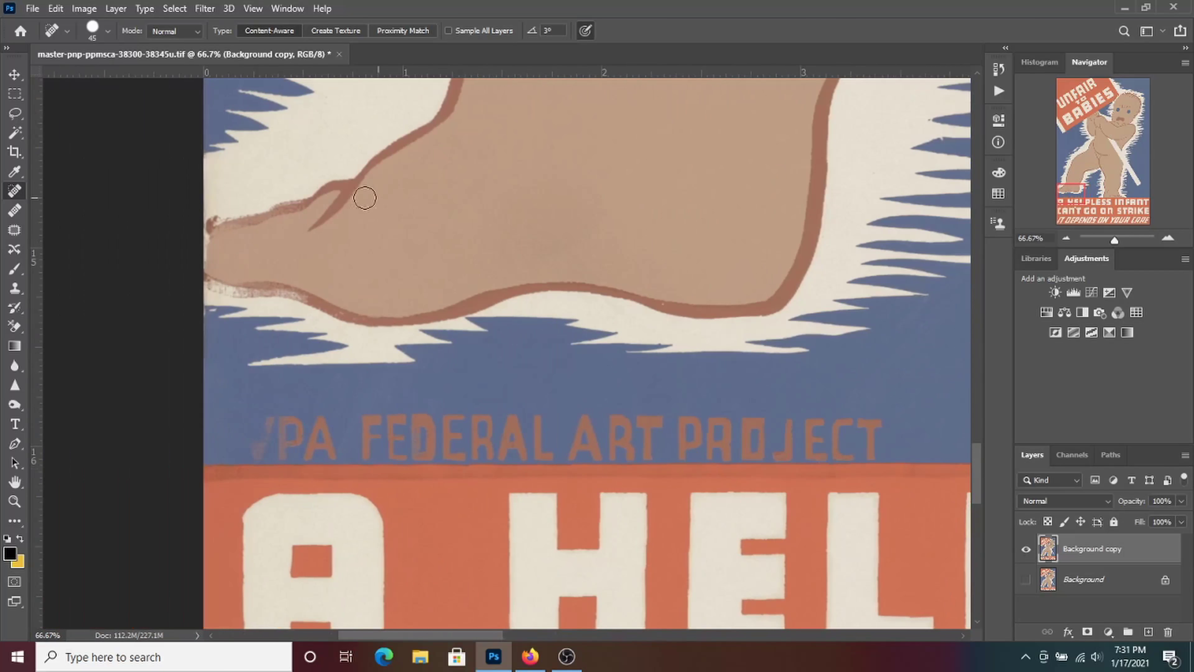
scroll(287, 439, right, 5)
scroll(282, 423, down, 5)
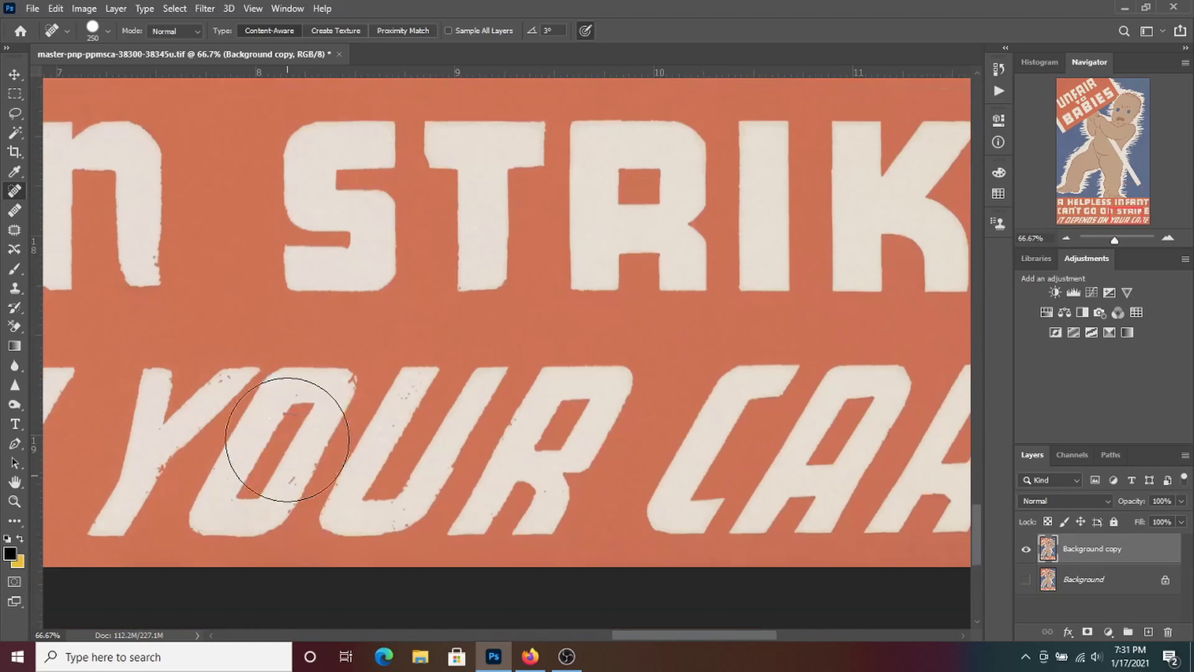
scroll(285, 434, up, 10)
Step: Reduce the healing brush to 125 and pan across the blue background looking for specks
key(bracketleft)
key(bracketleft)
key(bracketleft)
scroll(606, 457, up, 10)
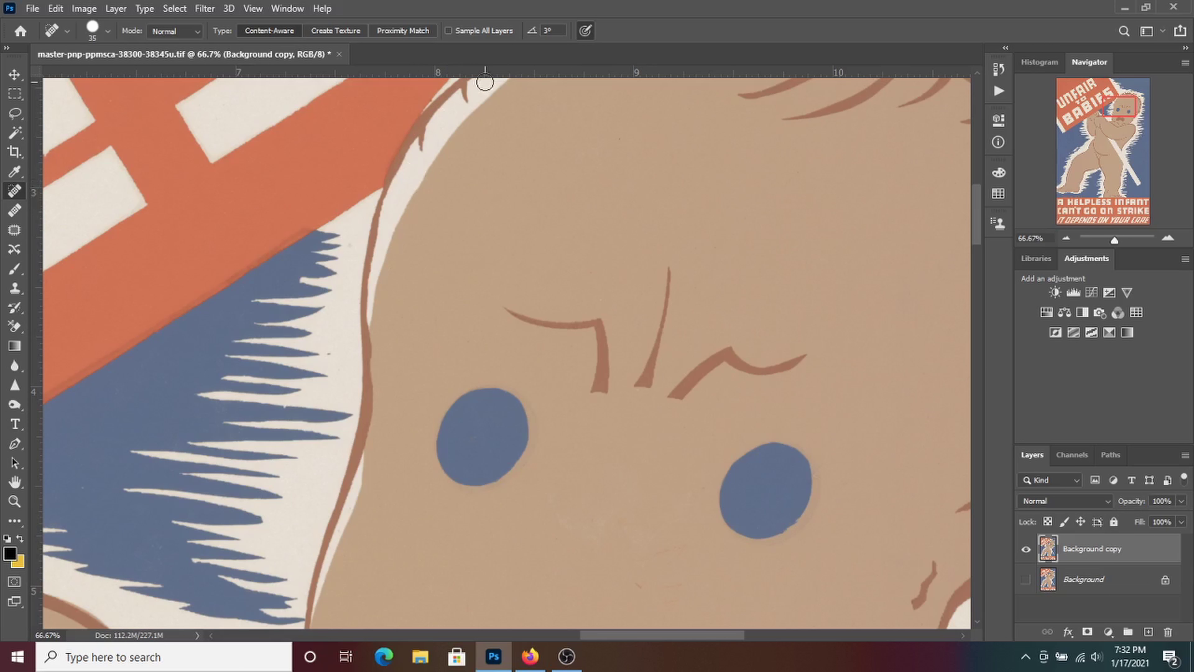
scroll(706, 350, up, 5)
scroll(703, 350, right, 10)
scroll(573, 394, down, 10)
scroll(575, 398, down, 15)
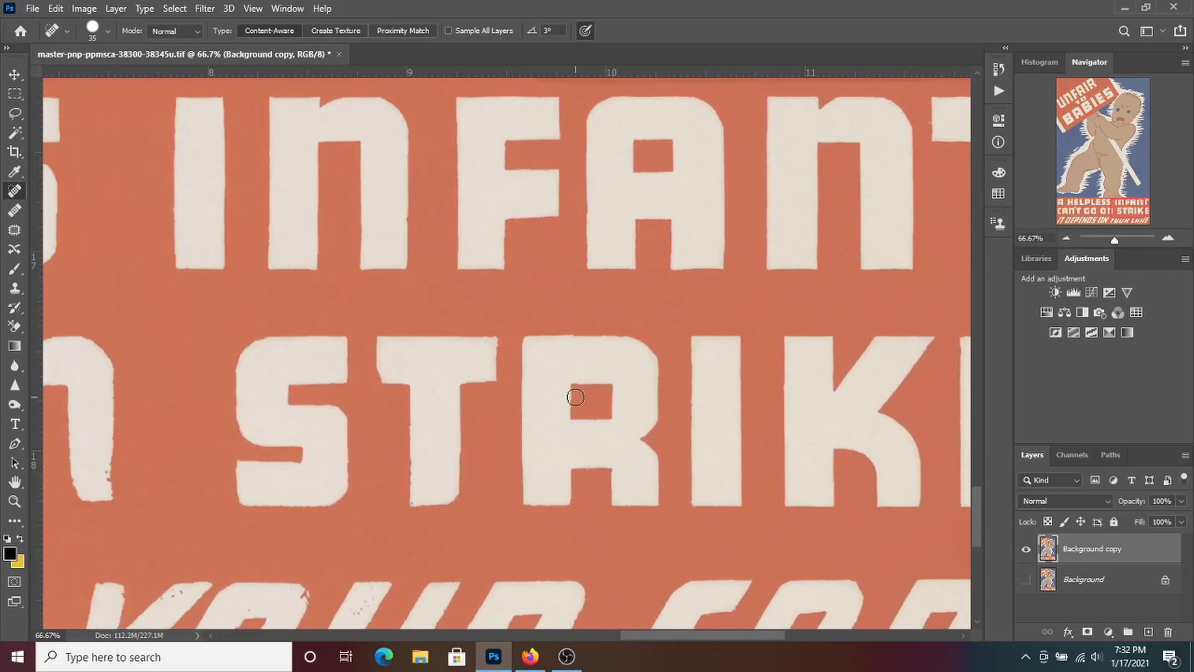
scroll(576, 397, up, 15)
scroll(194, 530, down, 3)
scroll(216, 541, up, 5)
scroll(215, 541, up, 5)
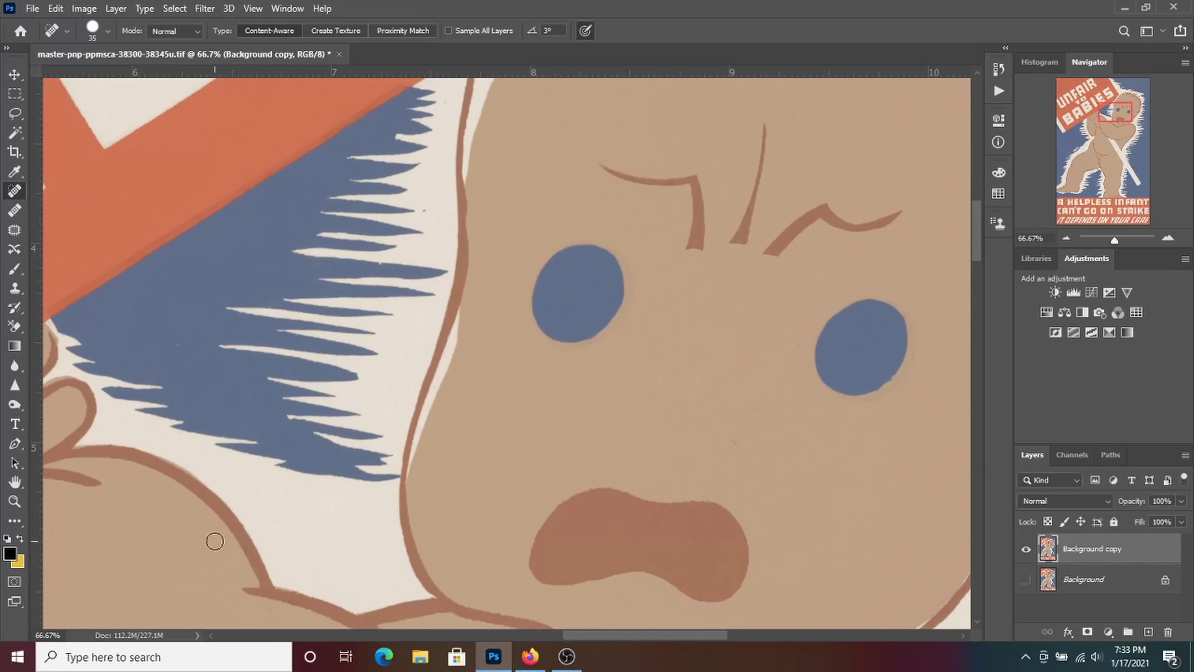
scroll(229, 333, up, 10)
scroll(203, 402, left, 5)
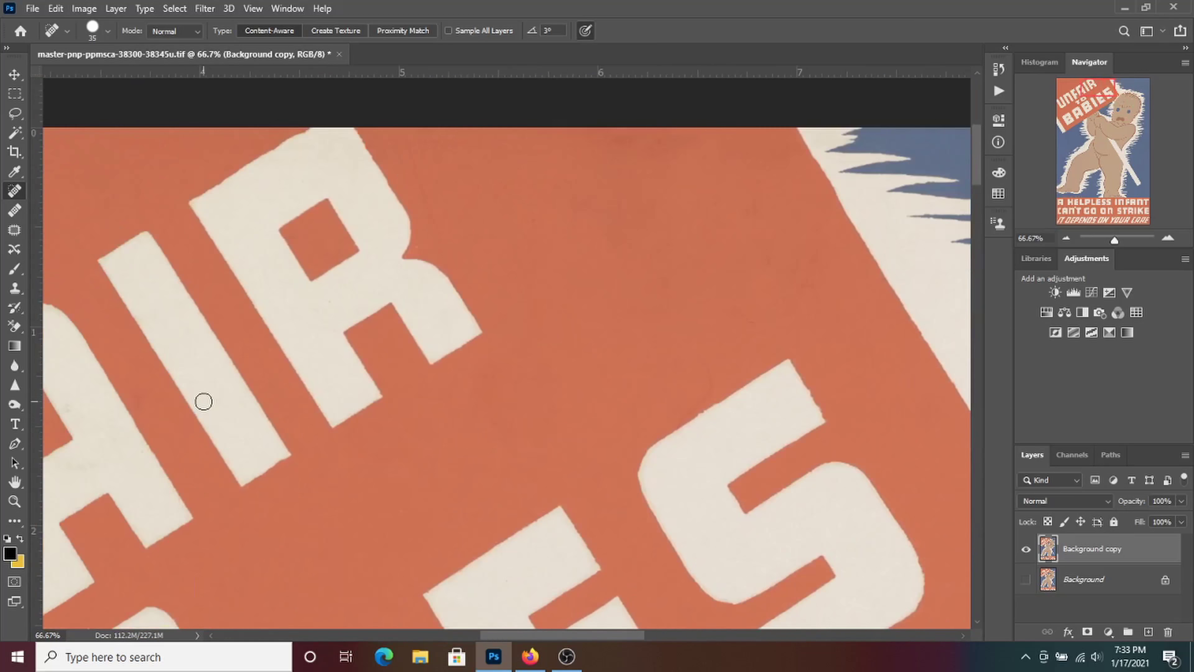
scroll(203, 401, left, 5)
scroll(204, 401, down, 5)
scroll(203, 401, down, 10)
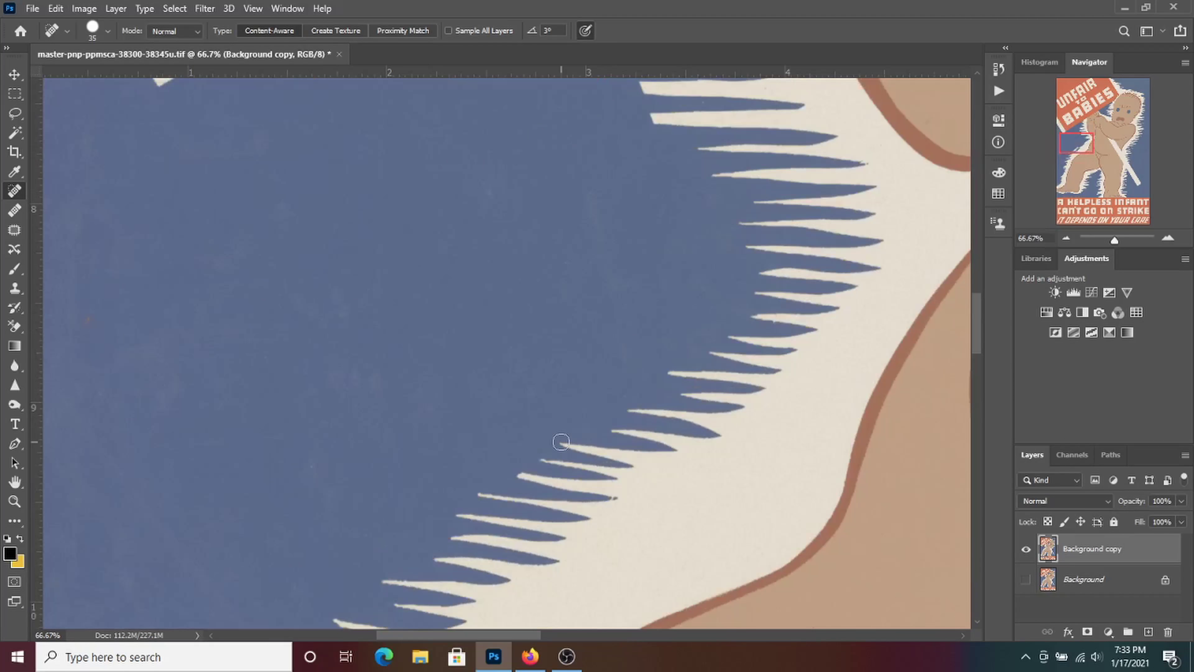
Step: Enlarge the healing brush to 200 and paint out blemishes in the blue background
key(bracketright)
key(bracketright)
key(bracketright)
drag(581, 267, 227, 374)
scroll(227, 373, down, 5)
drag(293, 253, 121, 340)
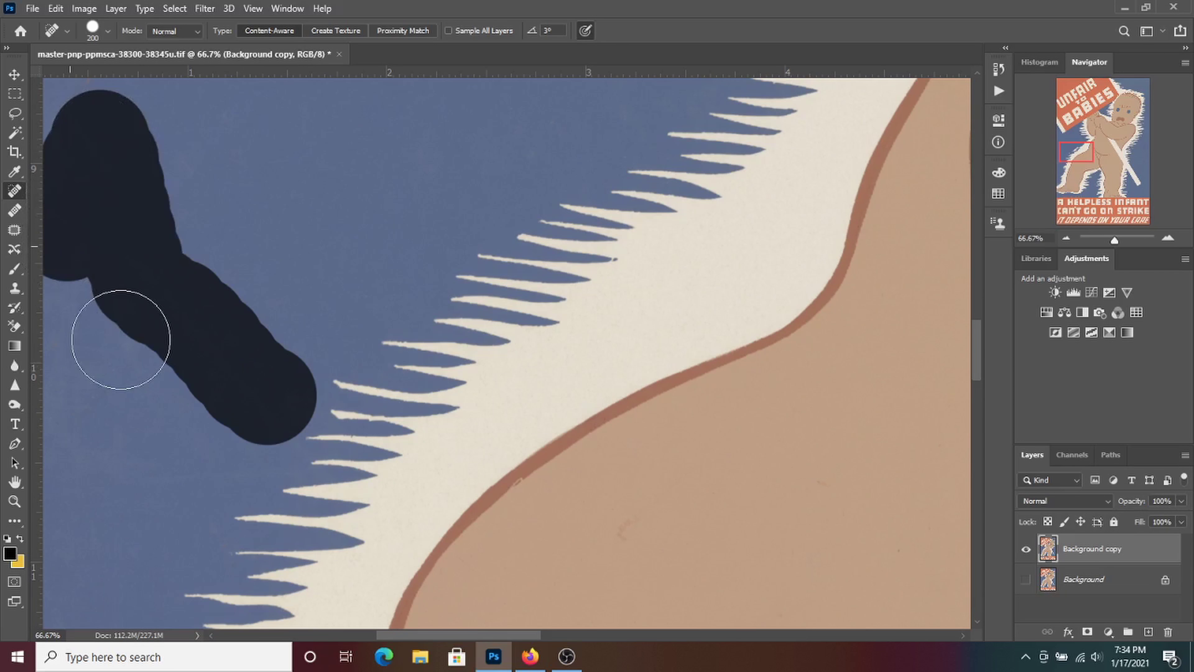
scroll(121, 340, left, 4)
scroll(121, 340, down, 3)
drag(188, 489, 331, 164)
Step: Heal one more blemish in the blue background, then zoom out to view the poster
click(175, 232)
key(ctrl+minus)
key(ctrl+minus)
key(ctrl+minus)
key(i)
key(j)
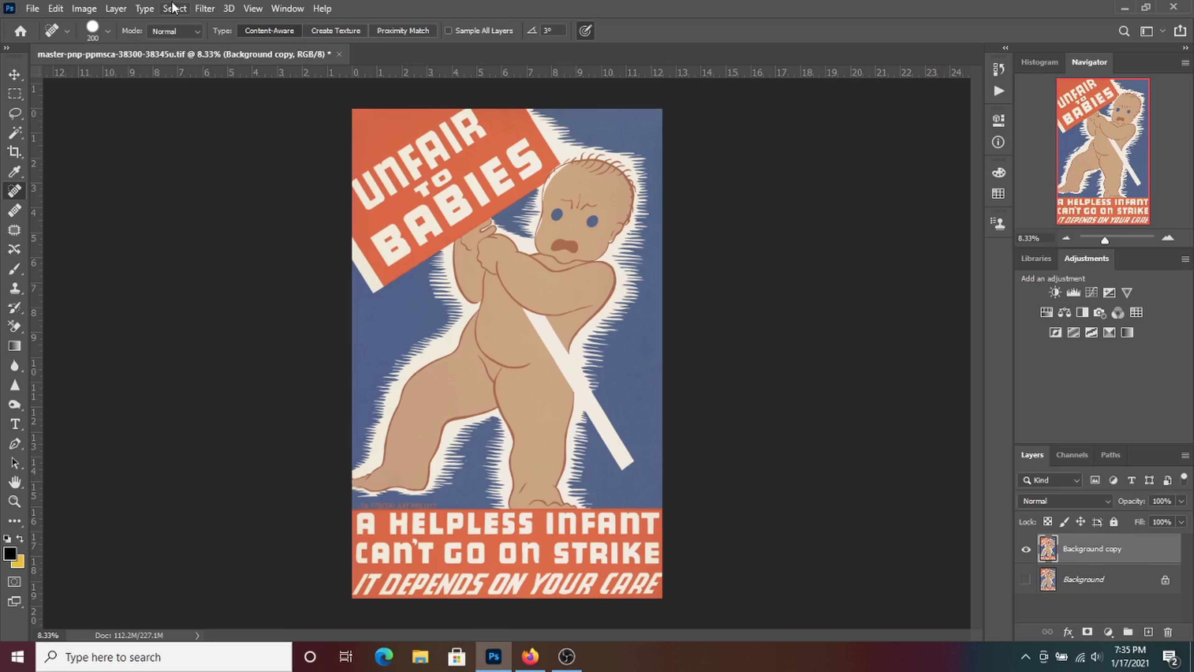
Step: Pan around the canvas with the Hand tool, then return to the Spot Healing Brush
key(h)
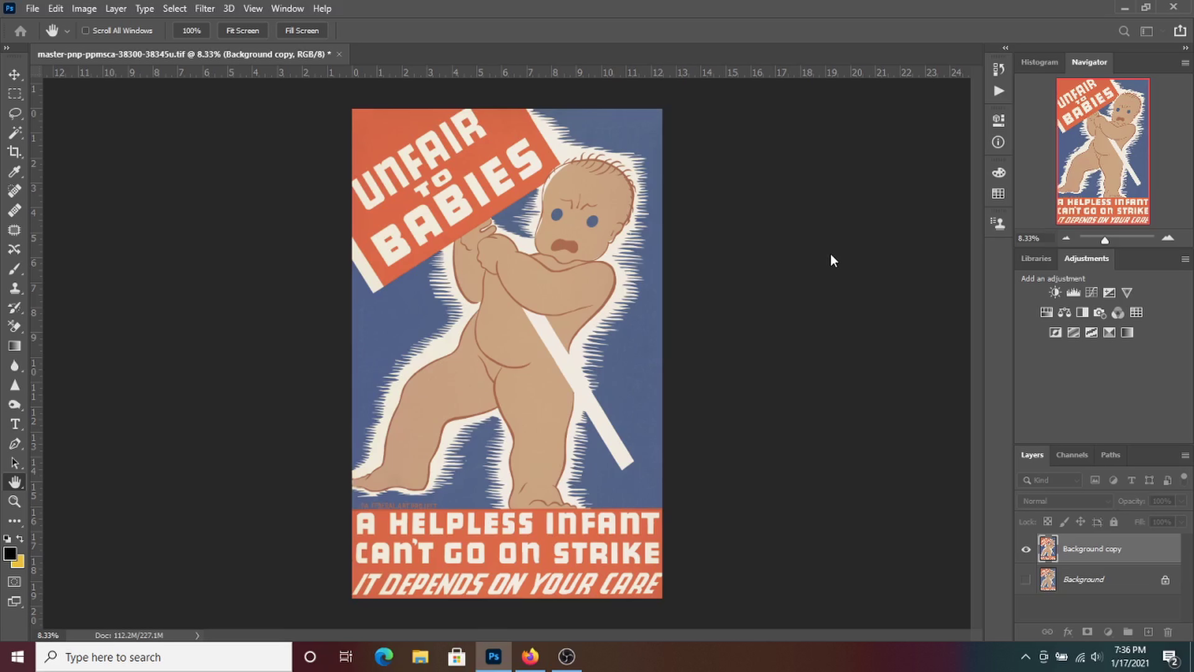
key(j)
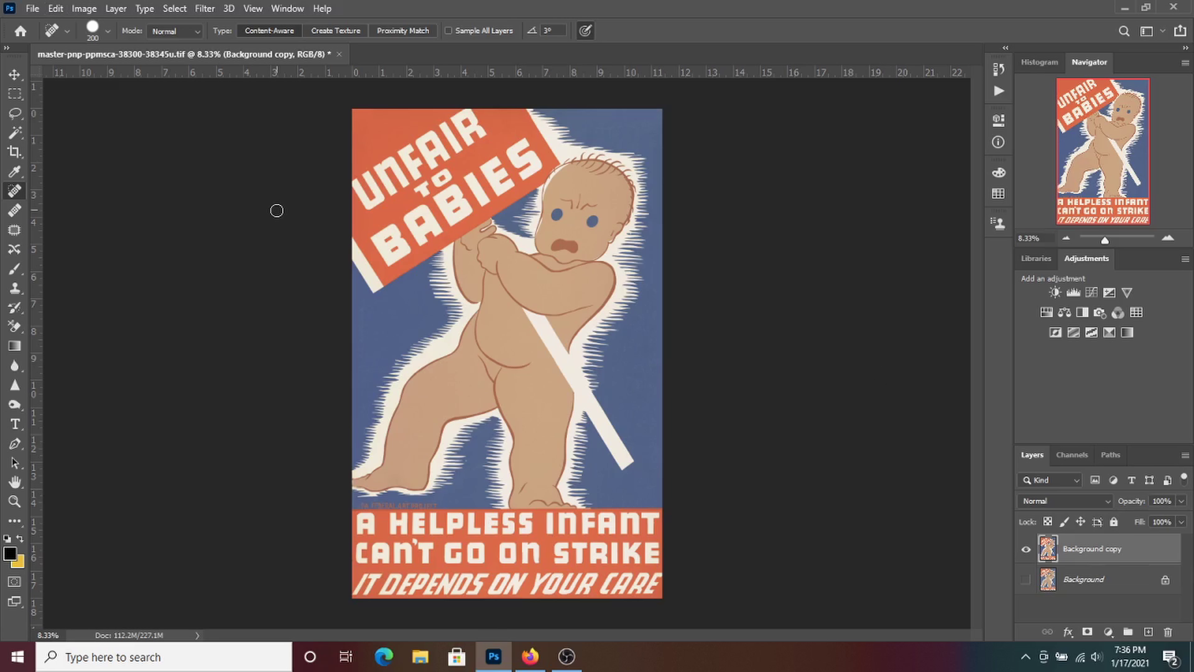
scroll(480, 458, up, 5)
scroll(458, 459, up, 2)
scroll(200, 395, up, 2)
Step: Heal away a scratch beside the orange banner
scroll(201, 389, up, 2)
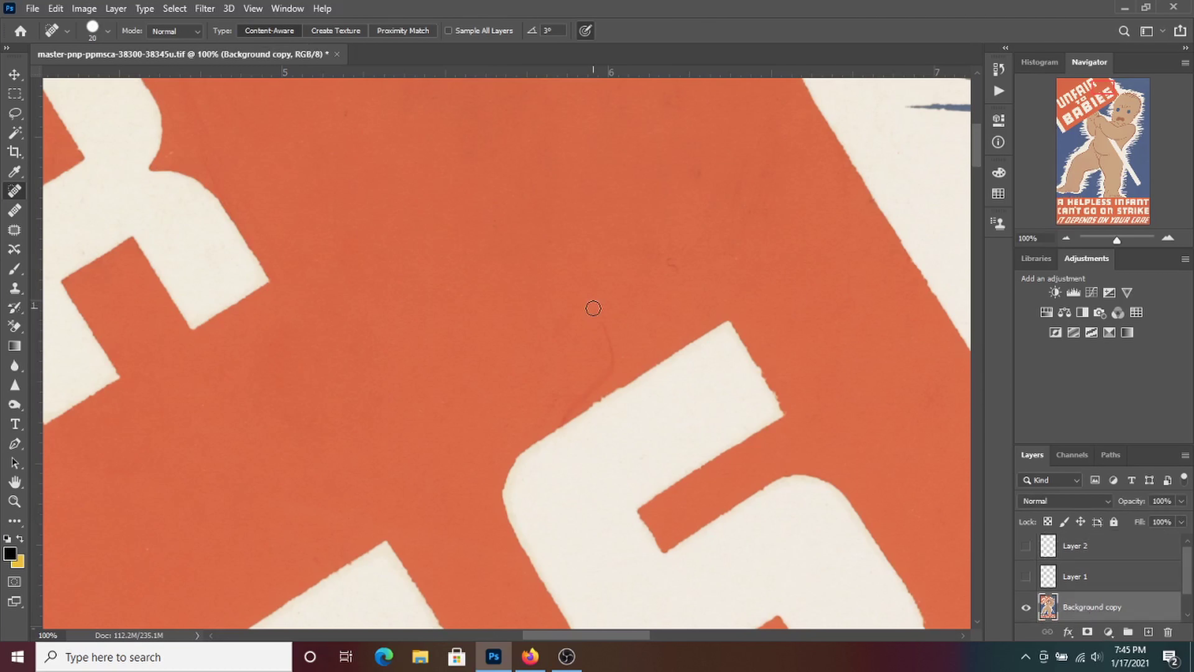
drag(594, 308, 567, 409)
scroll(546, 299, up, 3)
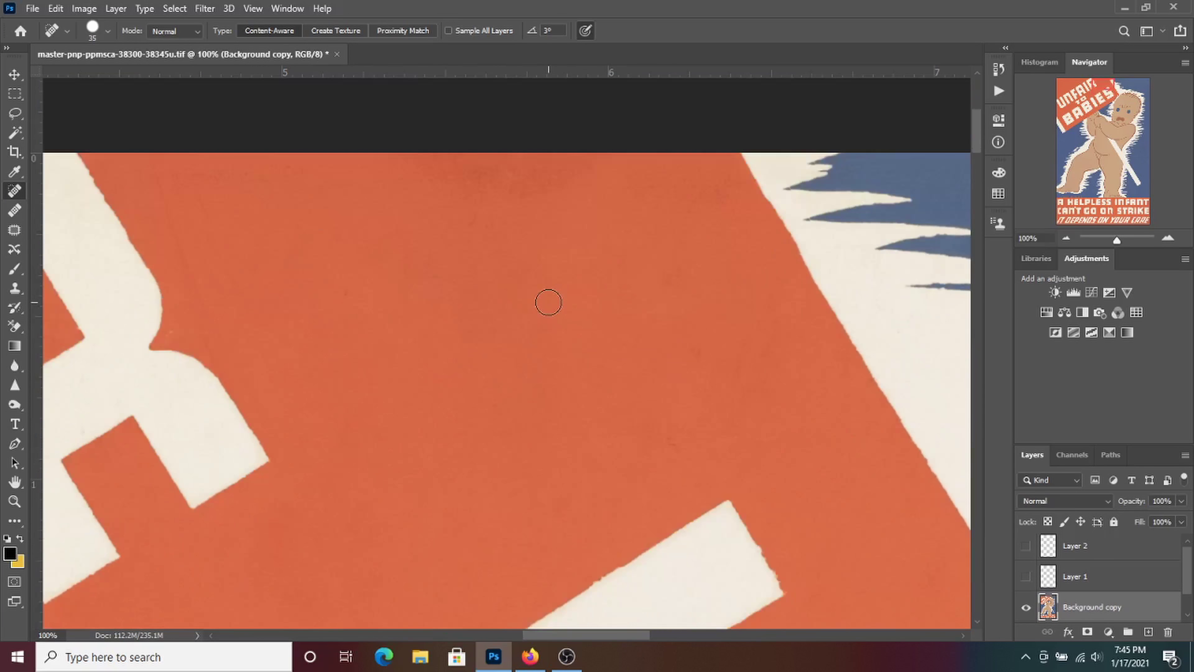
scroll(470, 310, left, 2)
Step: Enlarge the healing brush slightly and pan across the poster checking for specks
key(bracketright)
key(bracketright)
key(bracketright)
key(bracketright)
scroll(514, 323, left, 5)
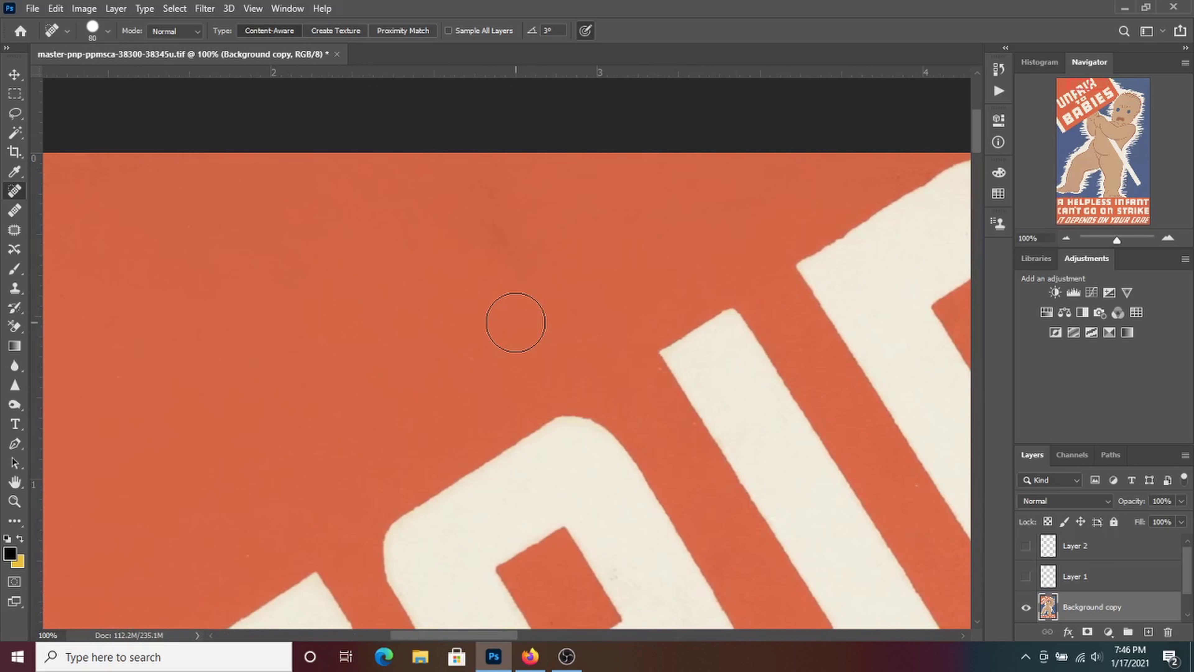
scroll(274, 254, down, 3)
scroll(368, 403, down, 2)
scroll(367, 403, up, 8)
scroll(368, 403, left, 4)
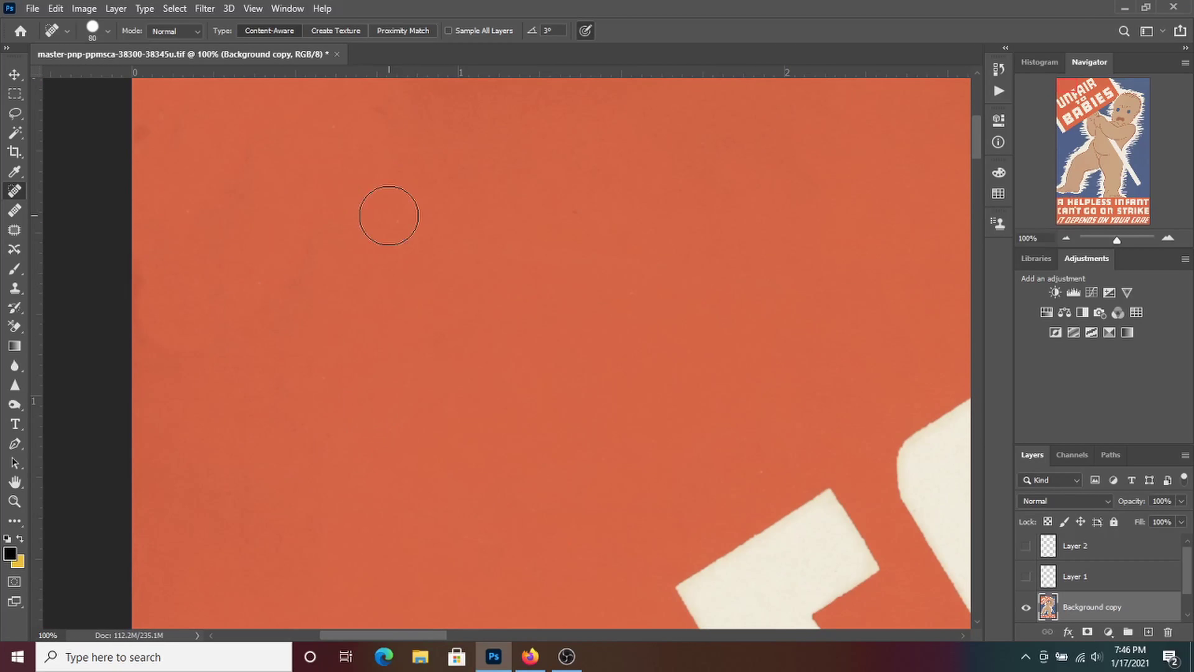
scroll(325, 333, up, 3)
scroll(316, 528, down, 10)
scroll(842, 432, down, 10)
scroll(842, 432, left, 2)
scroll(258, 381, down, 3)
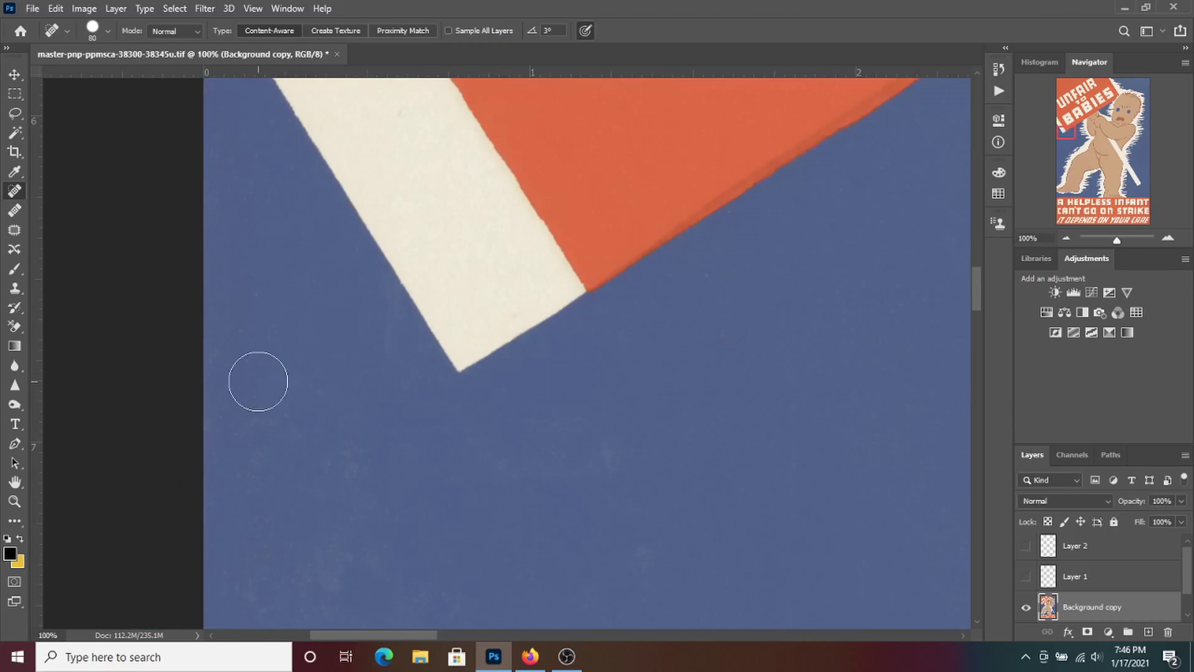
scroll(428, 479, down, 5)
scroll(414, 458, down, 5)
scroll(282, 494, down, 5)
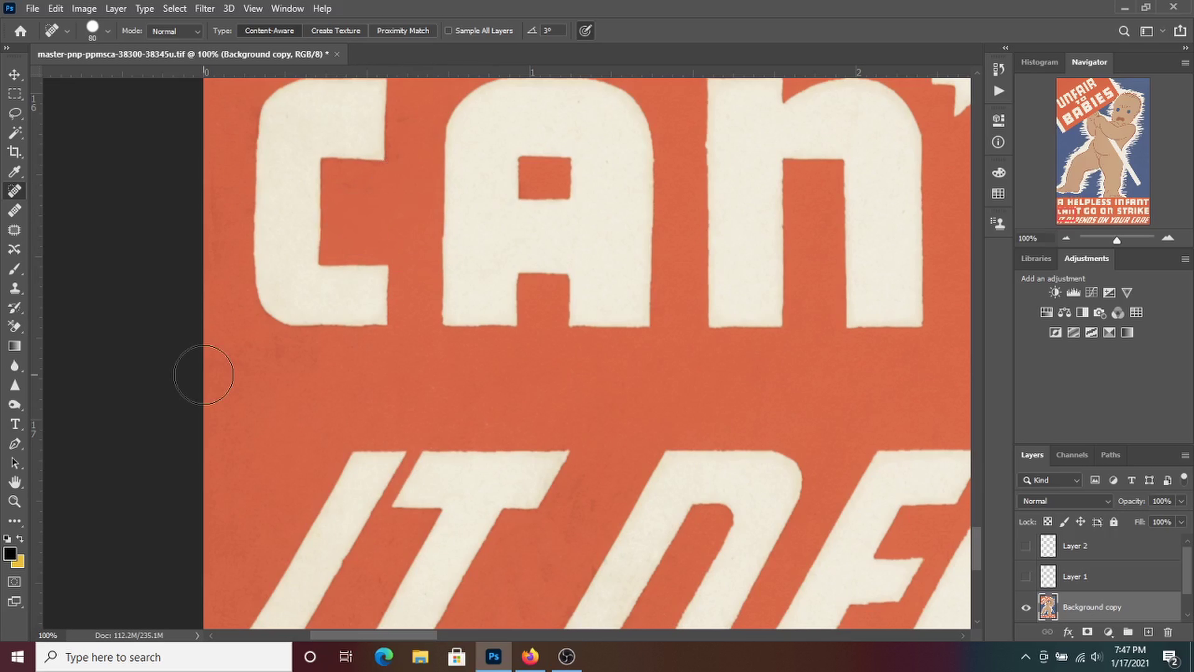
scroll(647, 419, down, 5)
scroll(648, 419, right, 3)
scroll(648, 418, right, 5)
scroll(648, 419, up, 5)
scroll(628, 417, up, 5)
scroll(629, 418, left, 2)
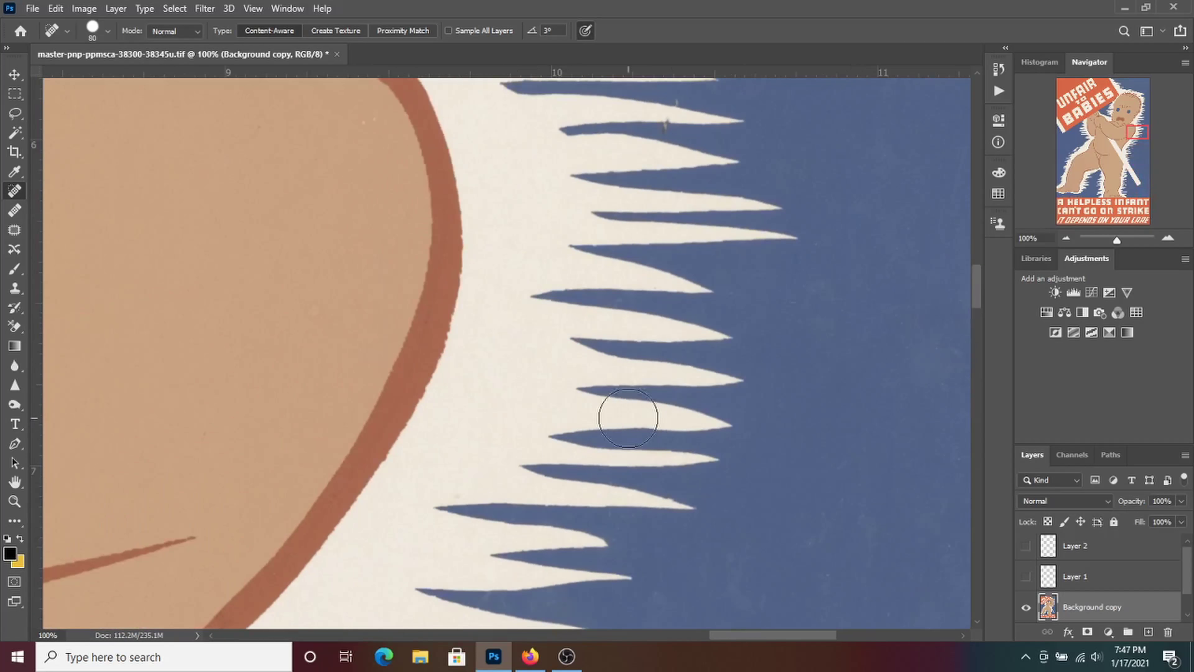
Step: Shrink the healing brush slightly and survey the lettering and baby for dust spots
key(bracketleft)
scroll(662, 350, up, 5)
scroll(533, 421, up, 15)
scroll(533, 422, left, 5)
scroll(328, 382, down, 5)
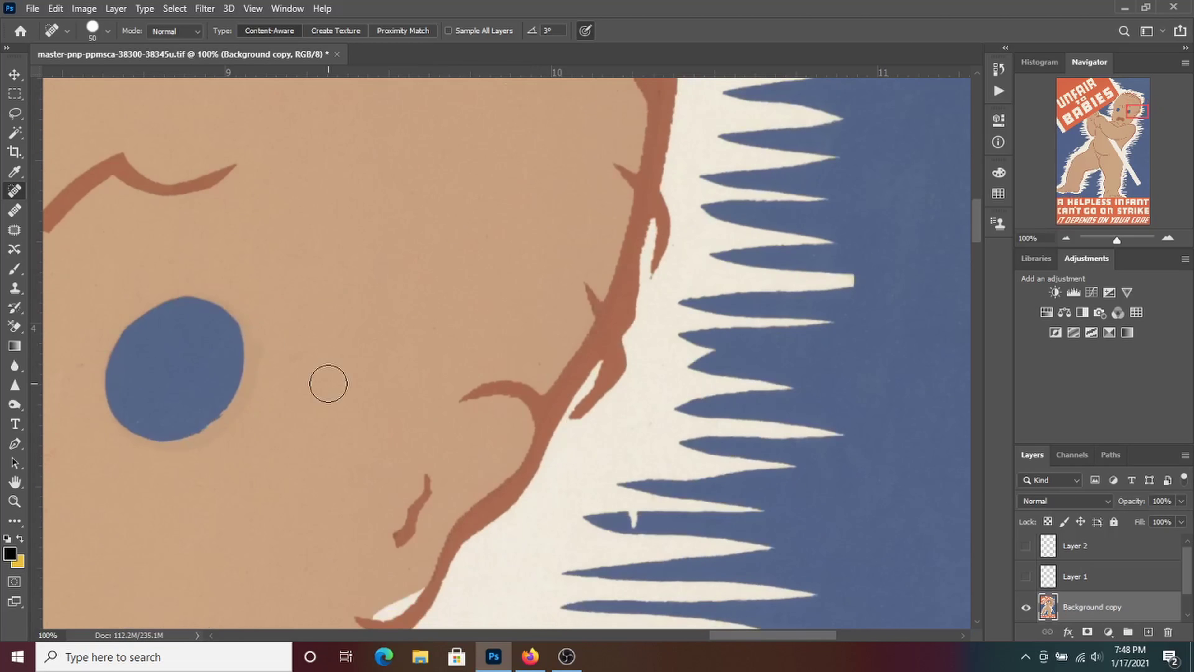
scroll(395, 338, up, 10)
scroll(282, 423, up, 2)
scroll(170, 496, left, 10)
scroll(173, 488, down, 10)
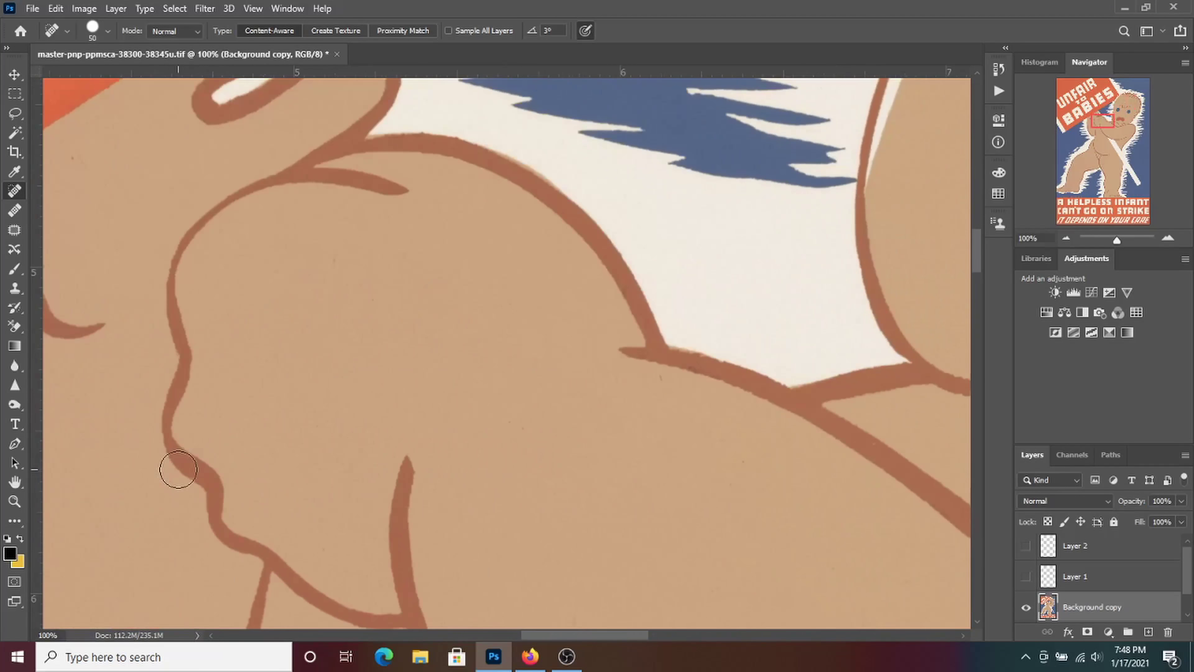
scroll(179, 474, down, 10)
scroll(812, 240, down, 10)
scroll(802, 381, down, 10)
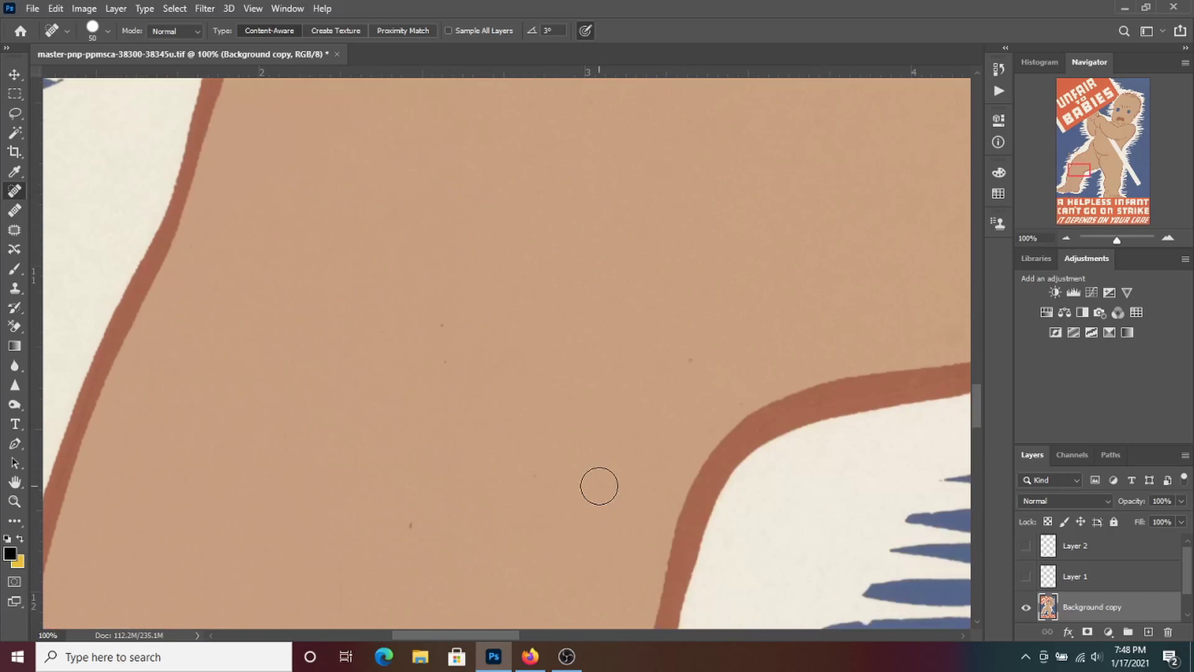
scroll(597, 483, left, 5)
scroll(474, 533, down, 10)
Step: Heal a remaining speck, check the rest of the poster, then fit it on screen
drag(517, 372, 597, 389)
scroll(597, 389, down, 10)
scroll(600, 355, down, 5)
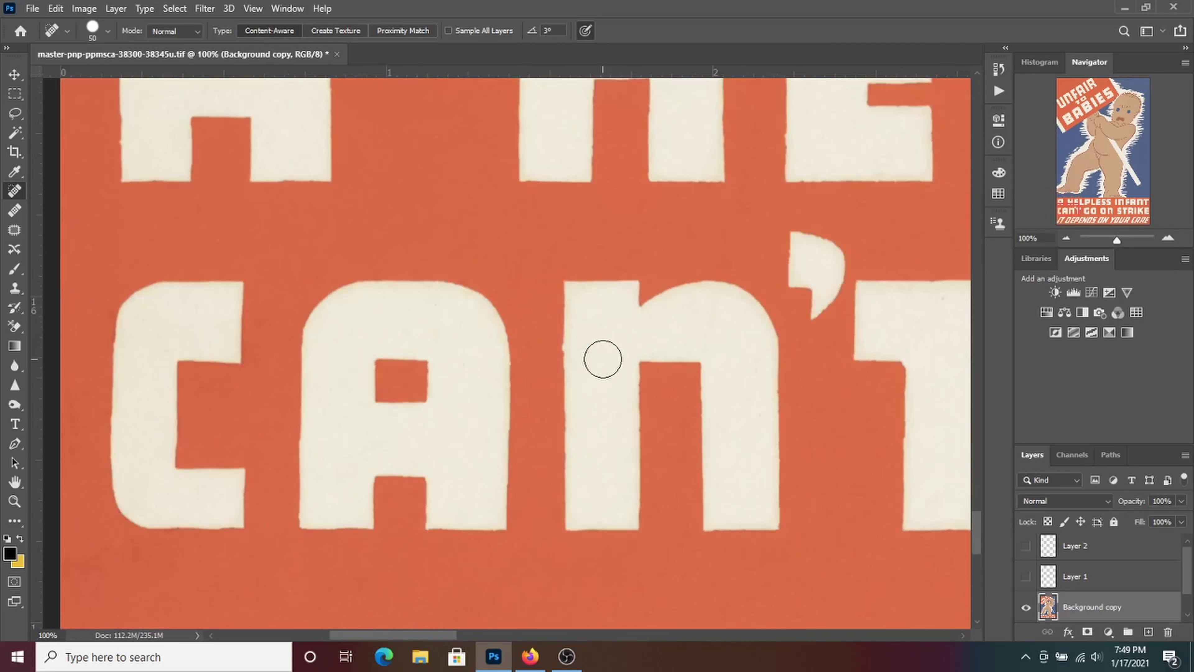
scroll(600, 355, down, 5)
scroll(600, 355, right, 5)
scroll(603, 359, up, 5)
scroll(602, 358, right, 5)
scroll(602, 359, right, 5)
scroll(600, 387, right, 5)
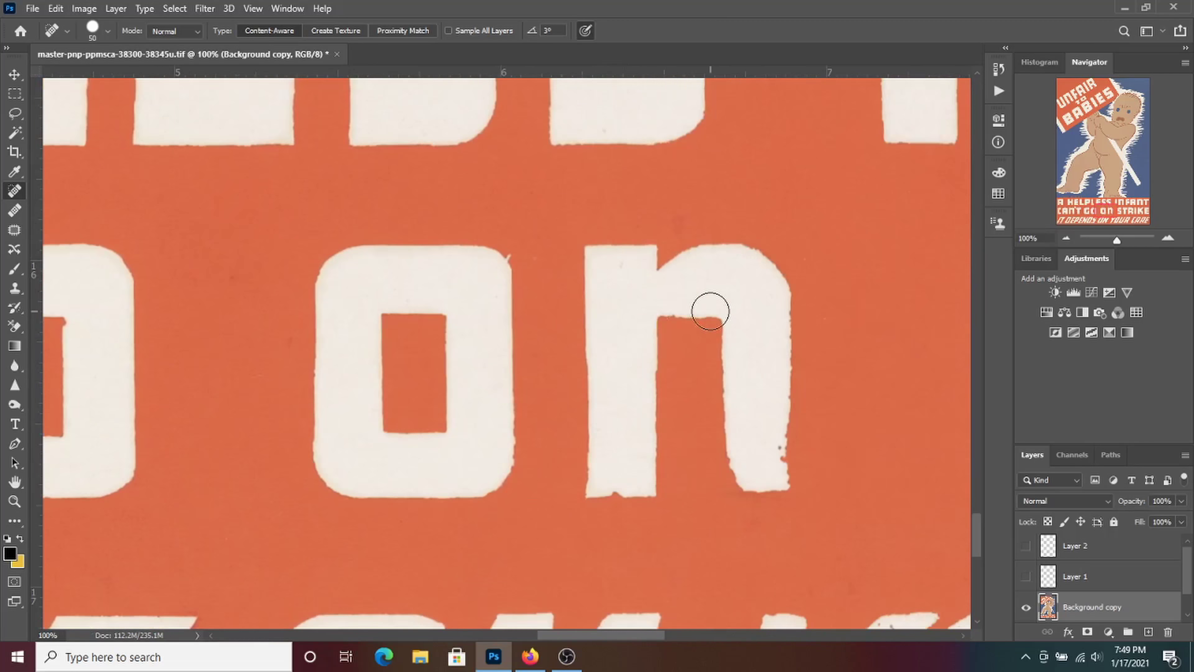
scroll(709, 308, up, 10)
scroll(618, 292, up, 5)
scroll(189, 395, left, 5)
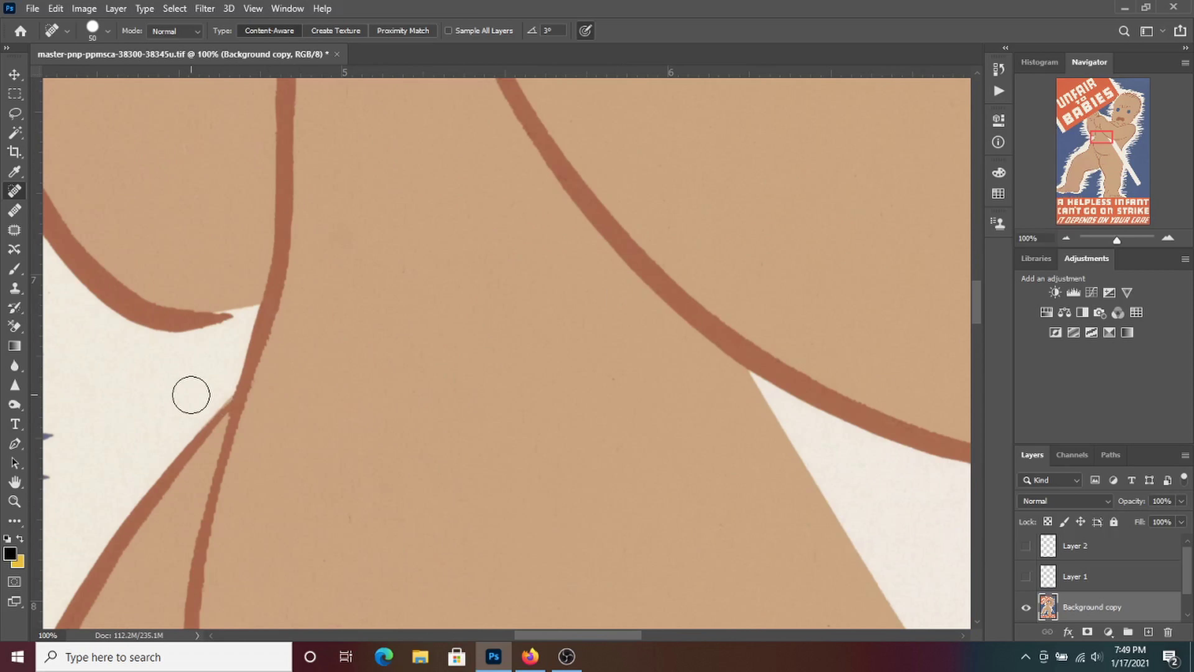
scroll(367, 347, up, 10)
key(ctrl+0)
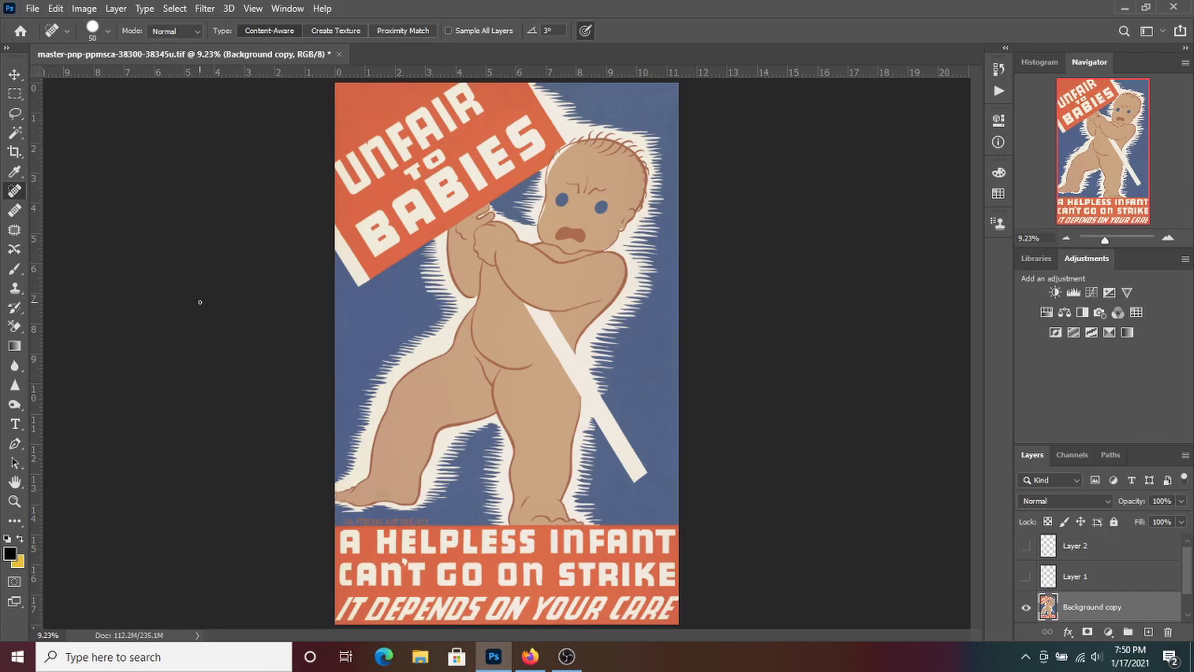
Step: Switch to the Move tool and deselect the Background copy layer
key(v)
click(169, 312)
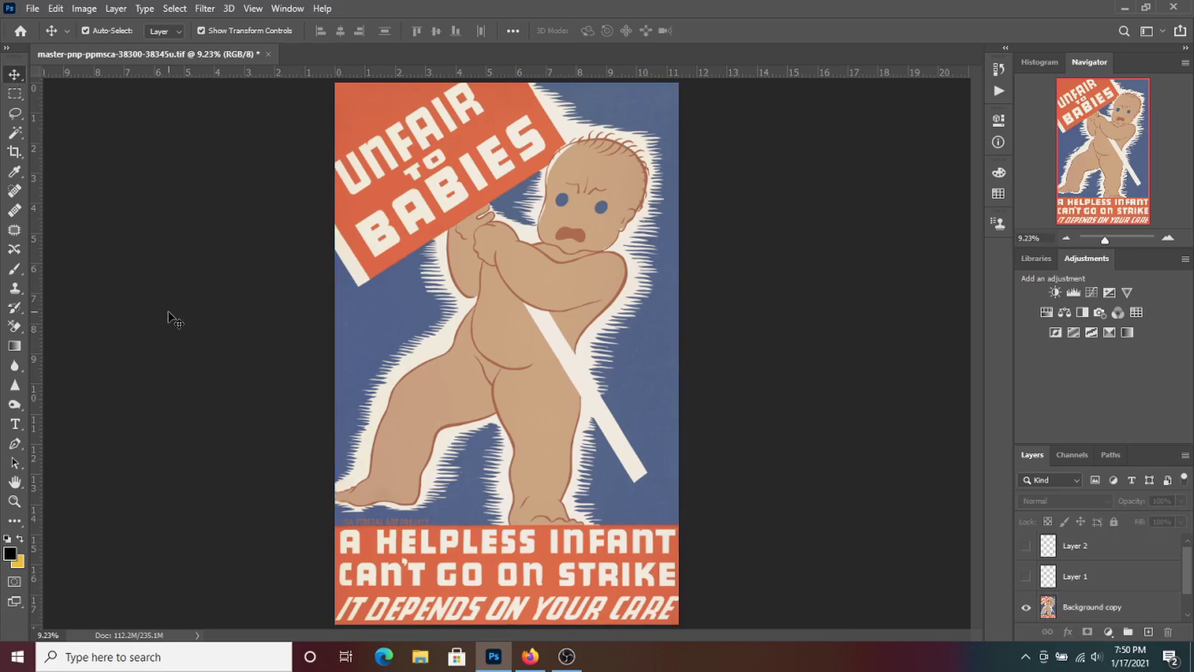